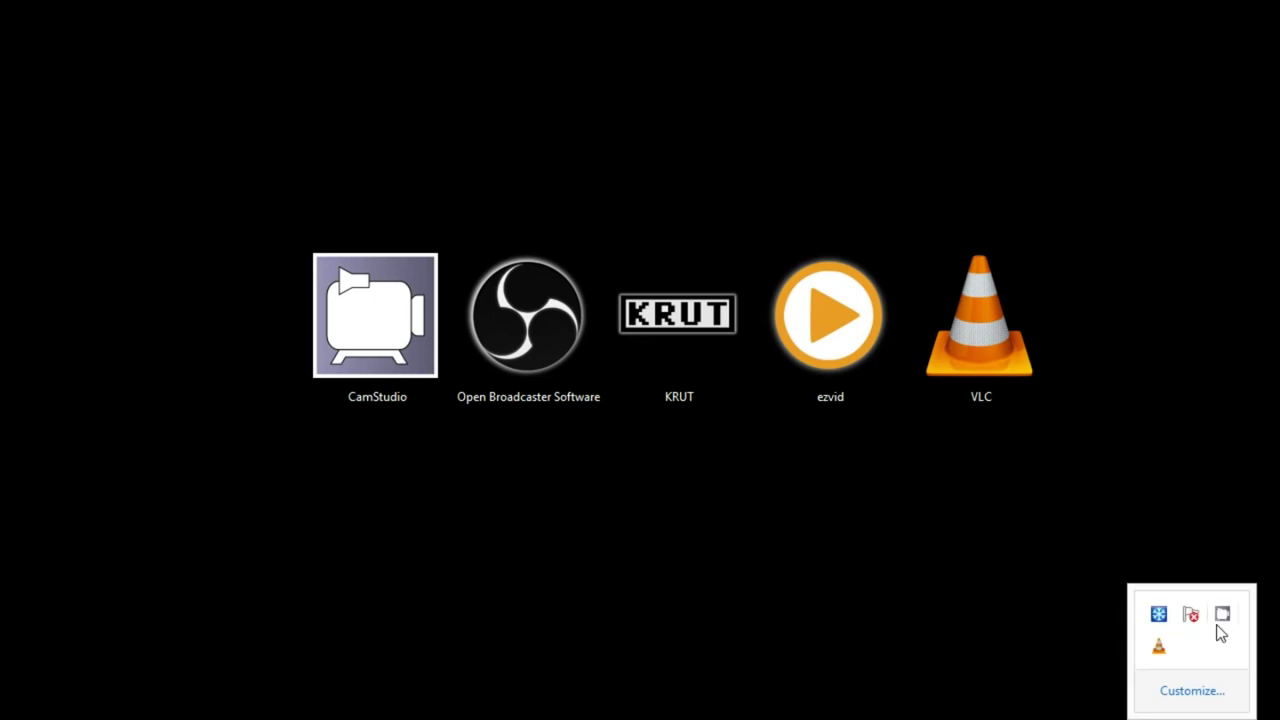
# - Bring up the CamStudio window, close the leftover popup, and move the window toward the upper left
pyautogui.click(1222, 614)
pyautogui.moveTo(930, 182); pyautogui.dragTo(437, 176)
pyautogui.click(980, 604)
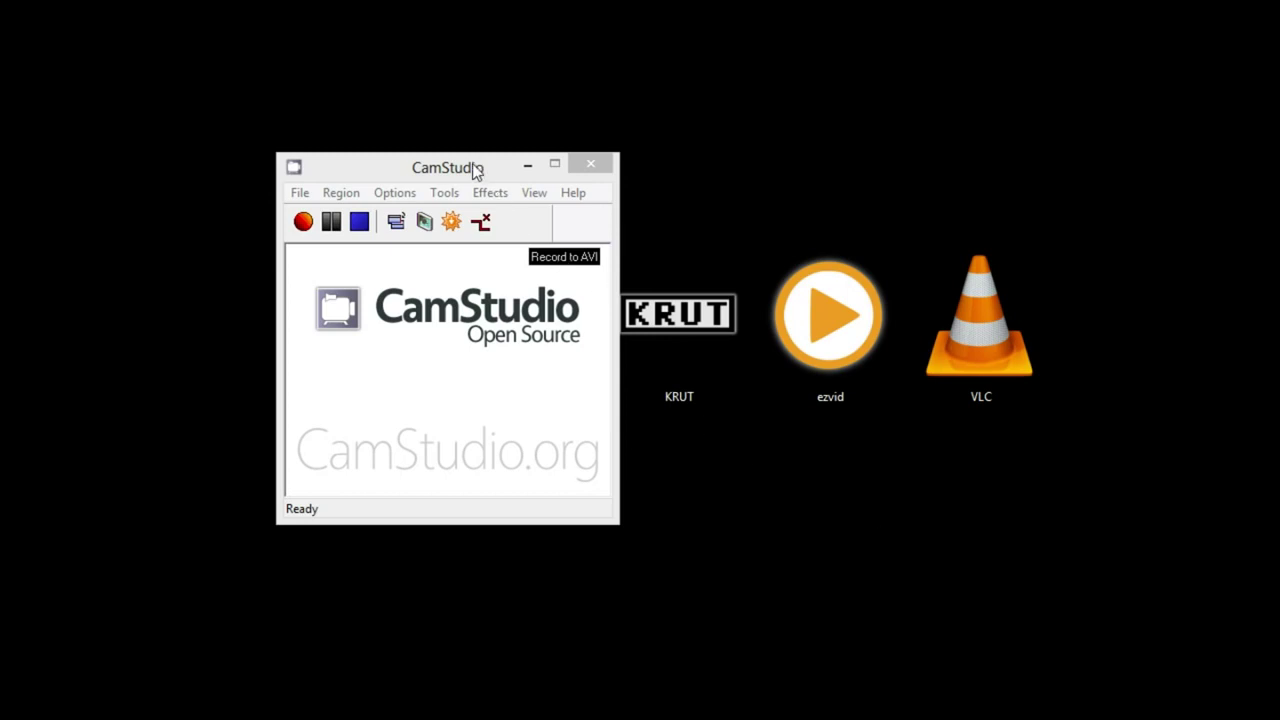
pyautogui.moveTo(475, 168); pyautogui.dragTo(455, 138)
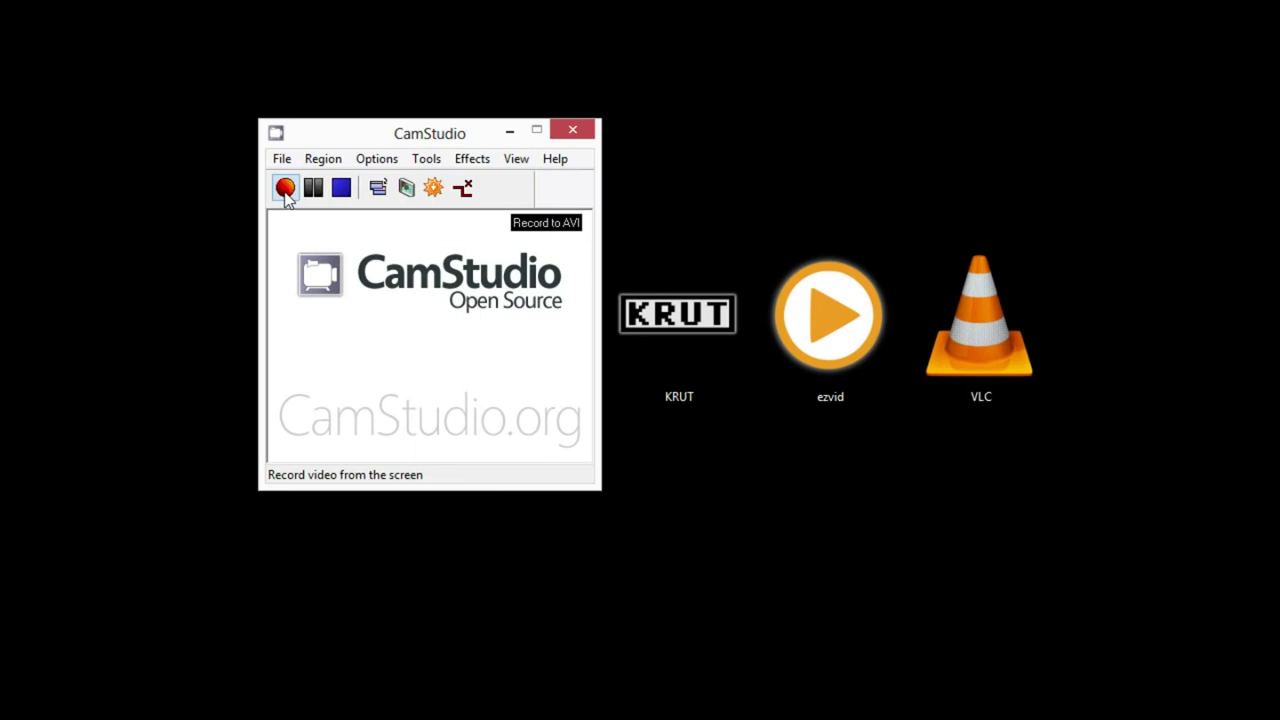
# - Record a Full Screen CamStudio capture, then stop it from the tray icon
pyautogui.click(322, 159)
pyautogui.click(246, 247)
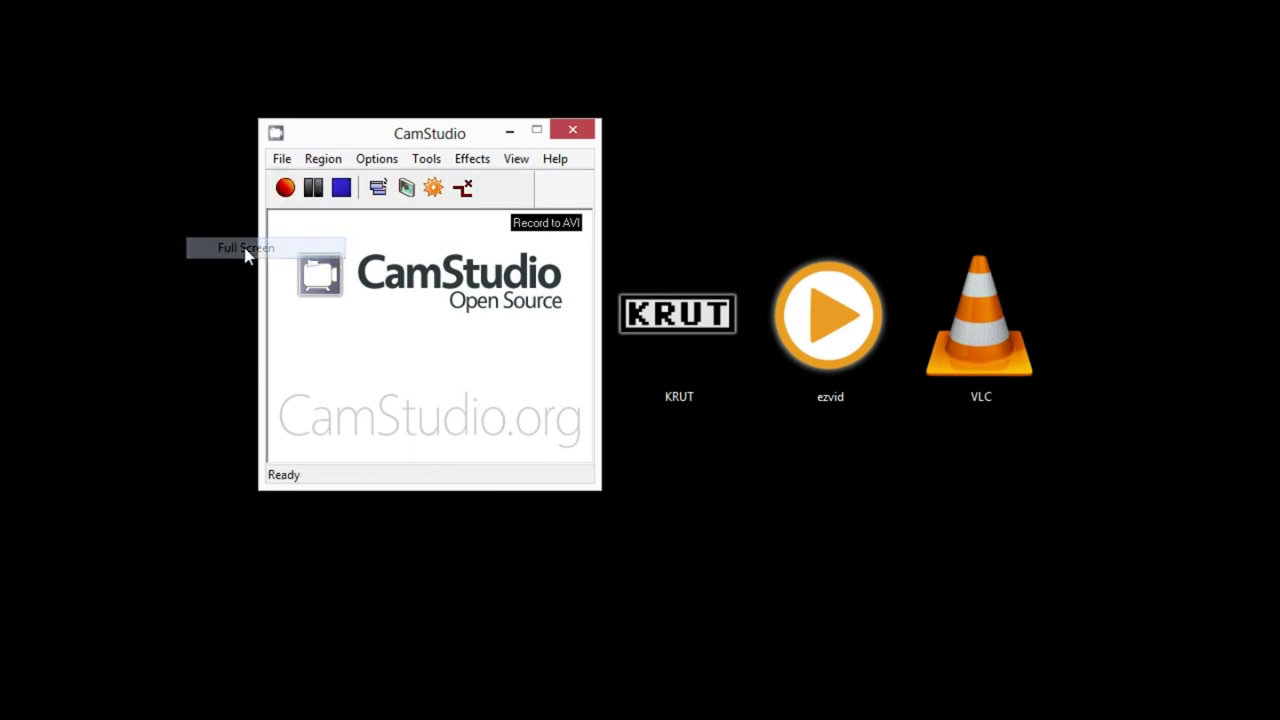
pyautogui.click(292, 194)
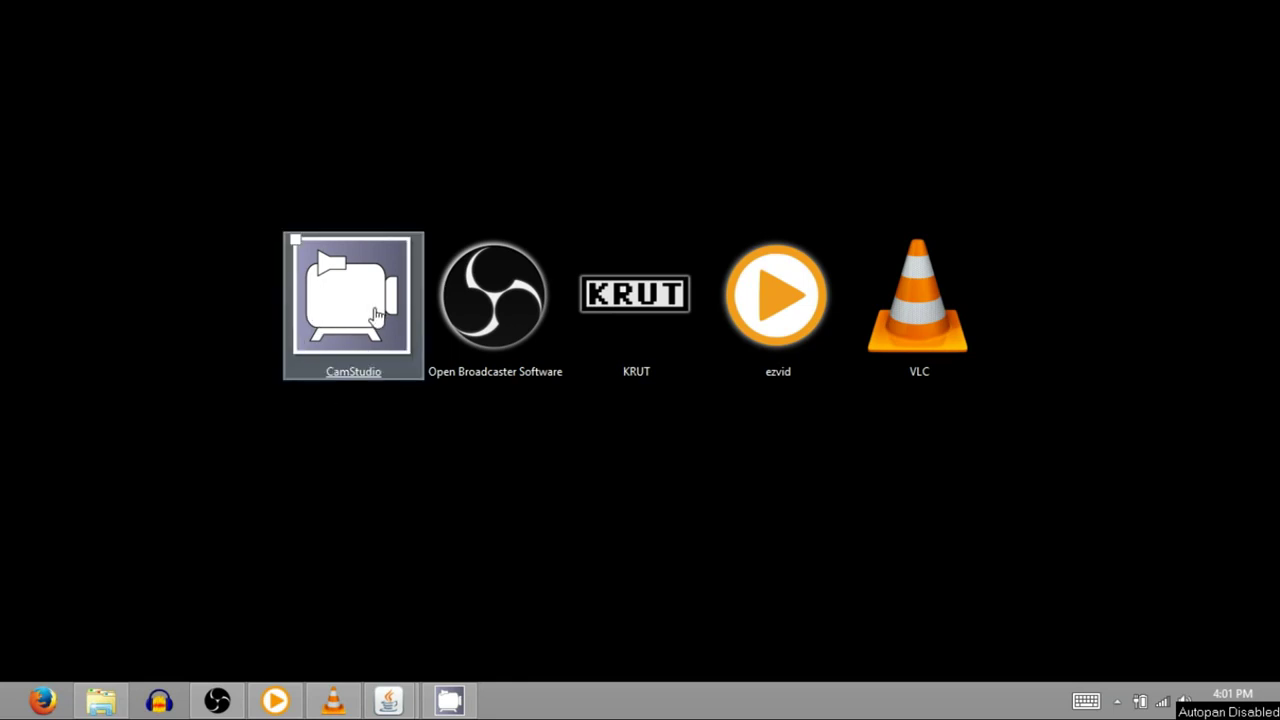
pyautogui.click(1117, 701)
pyautogui.rightClick(1147, 578)
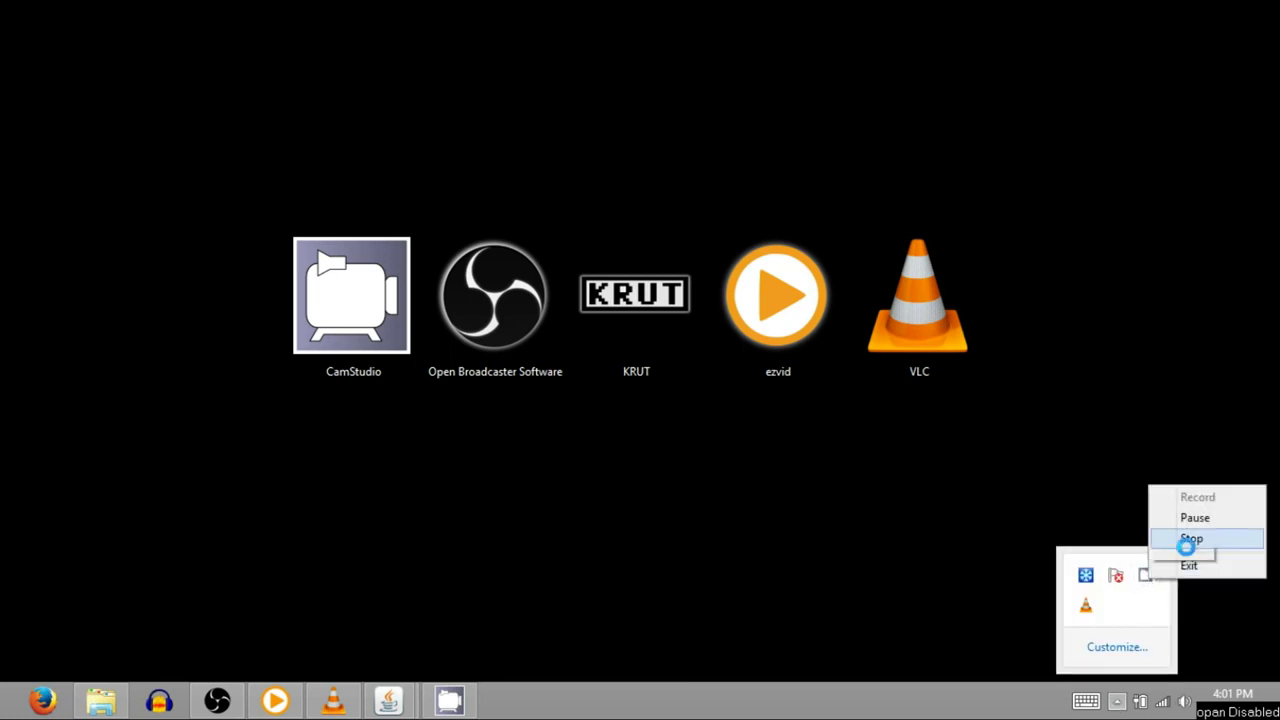
pyautogui.click(1190, 540)
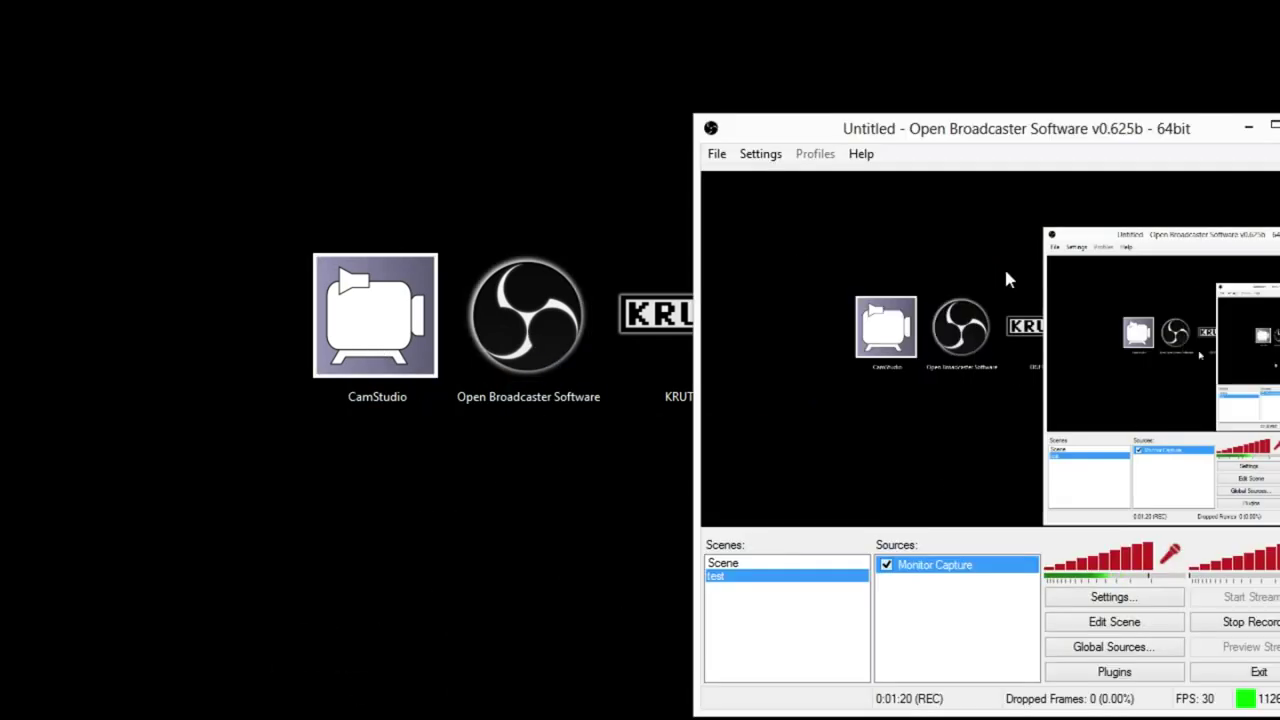
# - Move the OBS window recording the Monitor Capture scene up-left, then minimize it
pyautogui.moveTo(995, 128)
pyautogui.mouseDown()
pyautogui.moveTo(938, 77)
pyautogui.moveTo(519, 86)
pyautogui.mouseUp()
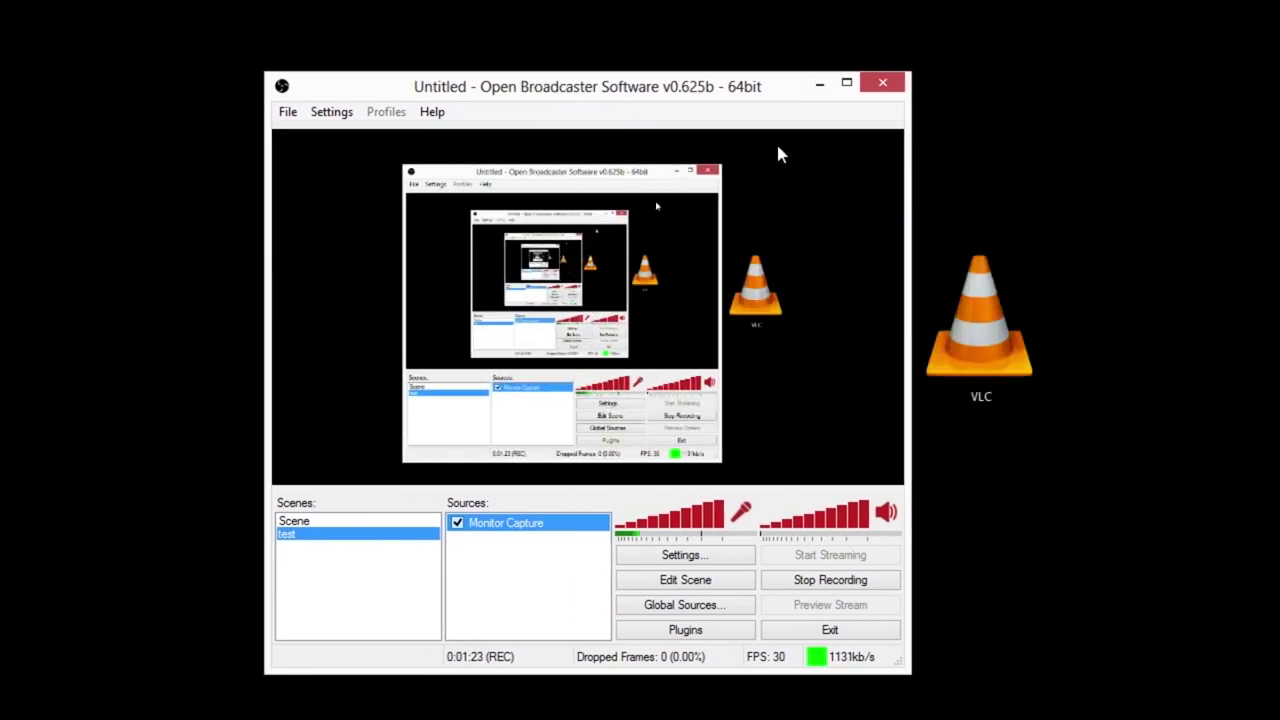
pyautogui.click(818, 84)
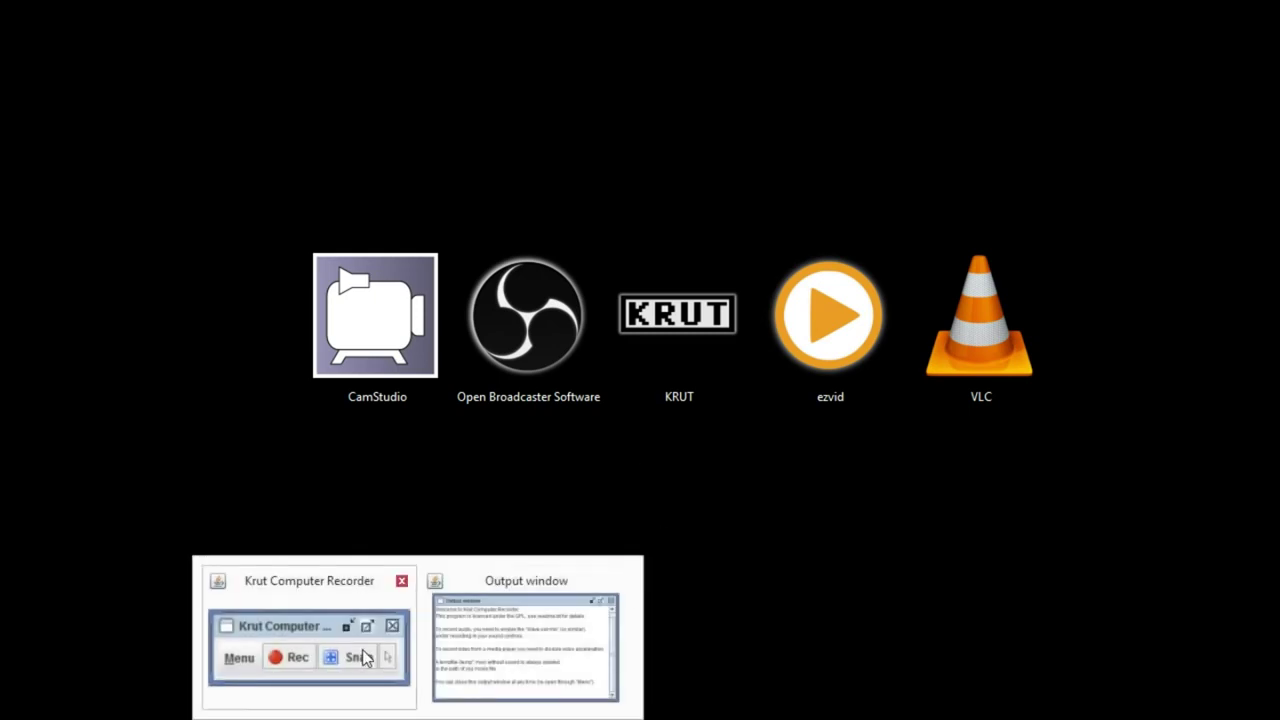
# - Restore Krut and its output window, and open the Settings/Save Files window
pyautogui.click(368, 660)
pyautogui.click(512, 665)
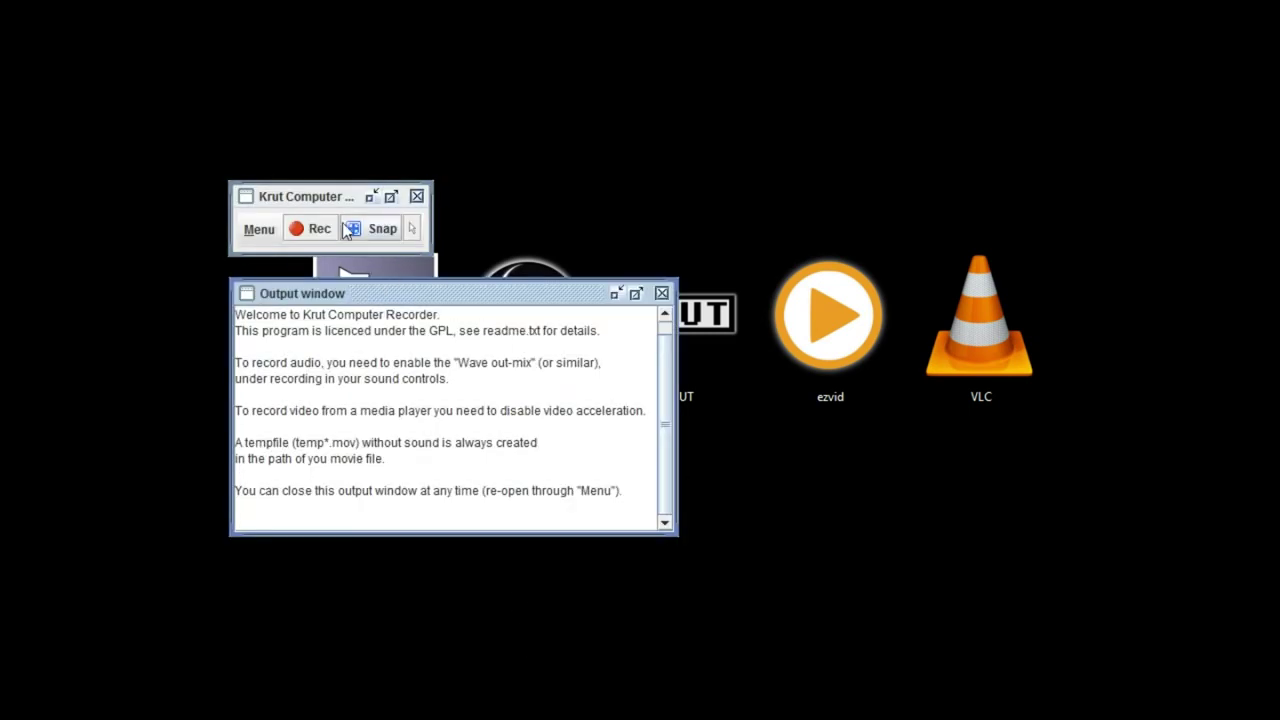
pyautogui.click(262, 233)
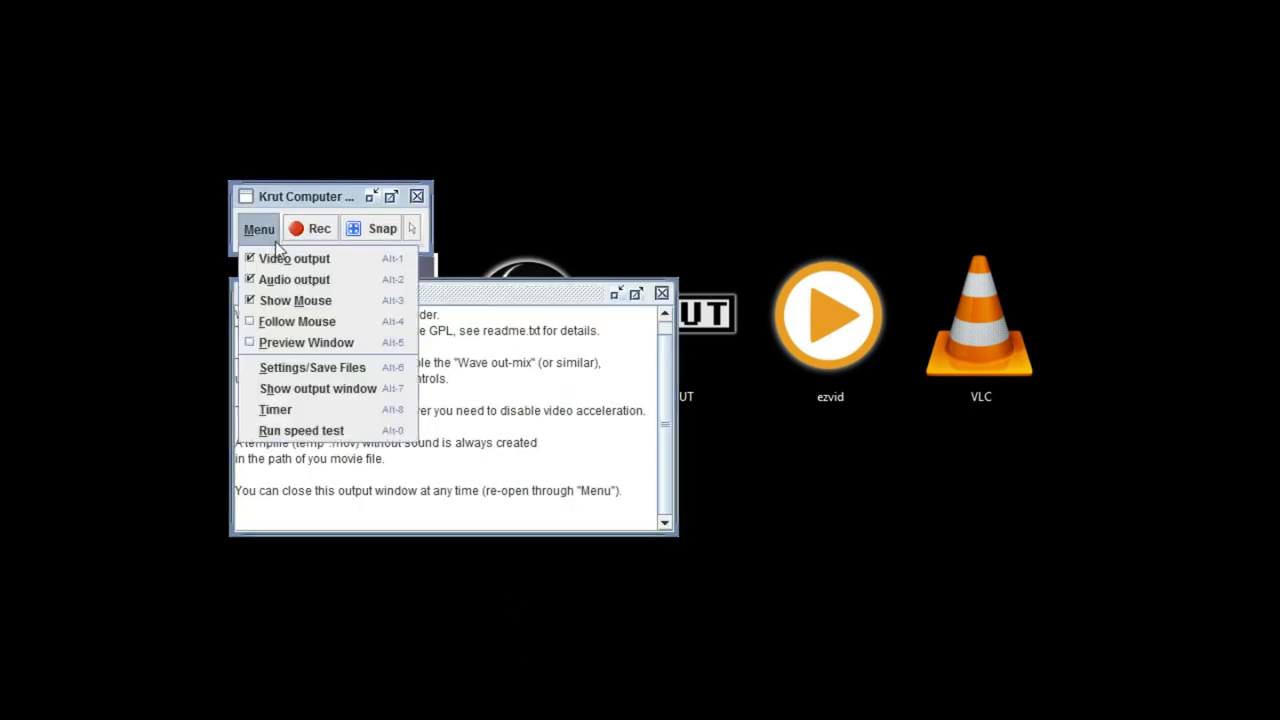
pyautogui.click(289, 377)
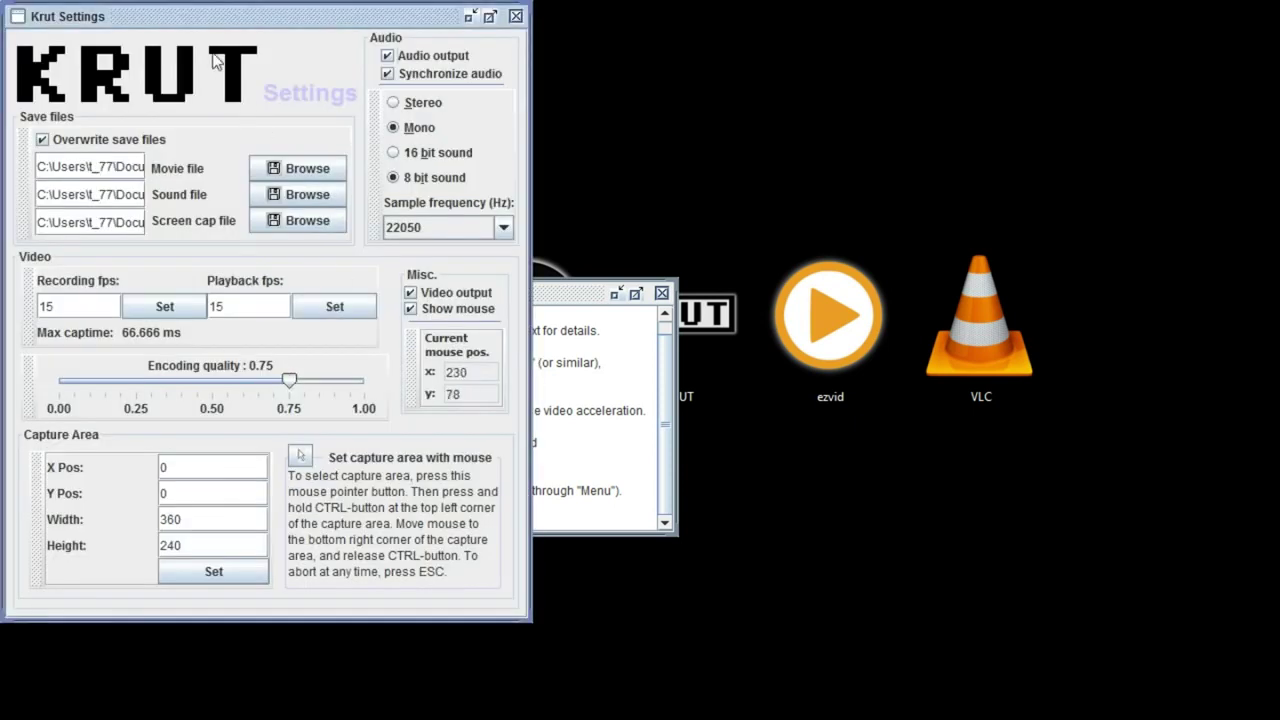
pyautogui.moveTo(184, 17)
pyautogui.mouseDown()
pyautogui.moveTo(883, 87)
pyautogui.moveTo(866, 64)
pyautogui.mouseUp()
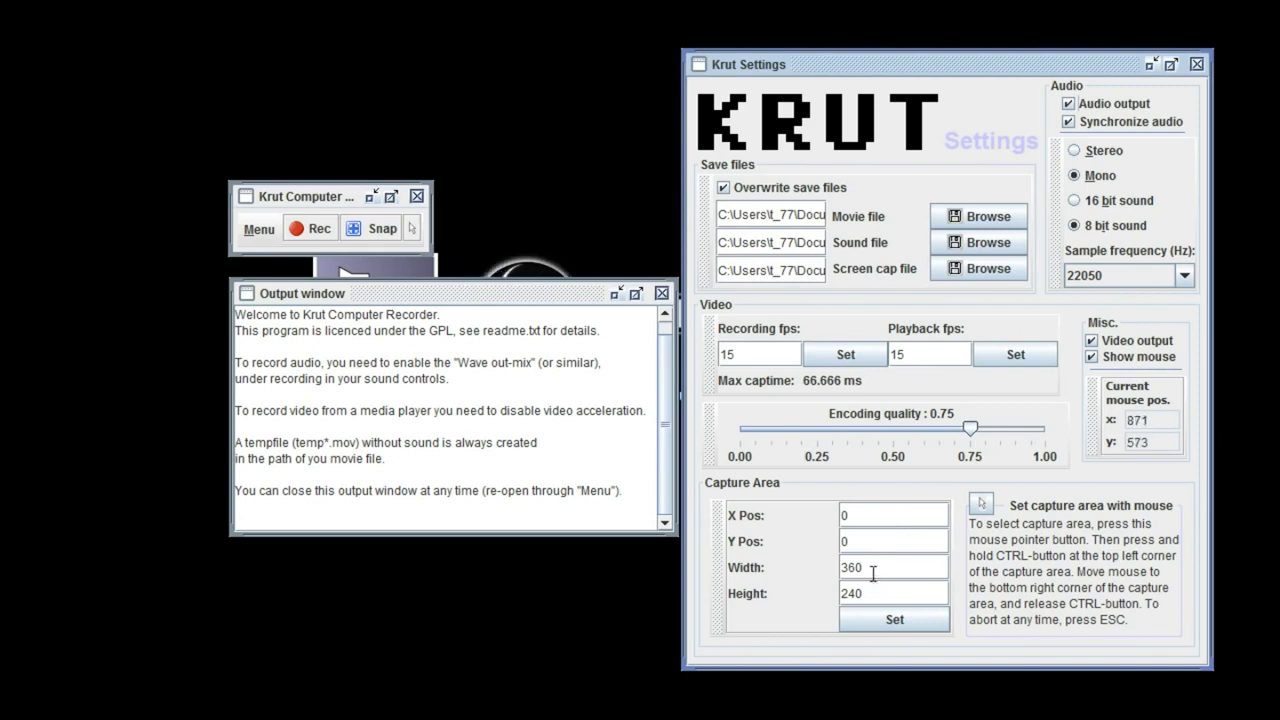
# - Set Krut's capture width to 1366 and height to 768 after checking the screen resolution, then apply
pyautogui.moveTo(868, 567); pyautogui.dragTo(779, 563)
pyautogui.write('1366')
pyautogui.moveTo(871, 593); pyautogui.dragTo(825, 600)
pyautogui.rightClick(630, 631)
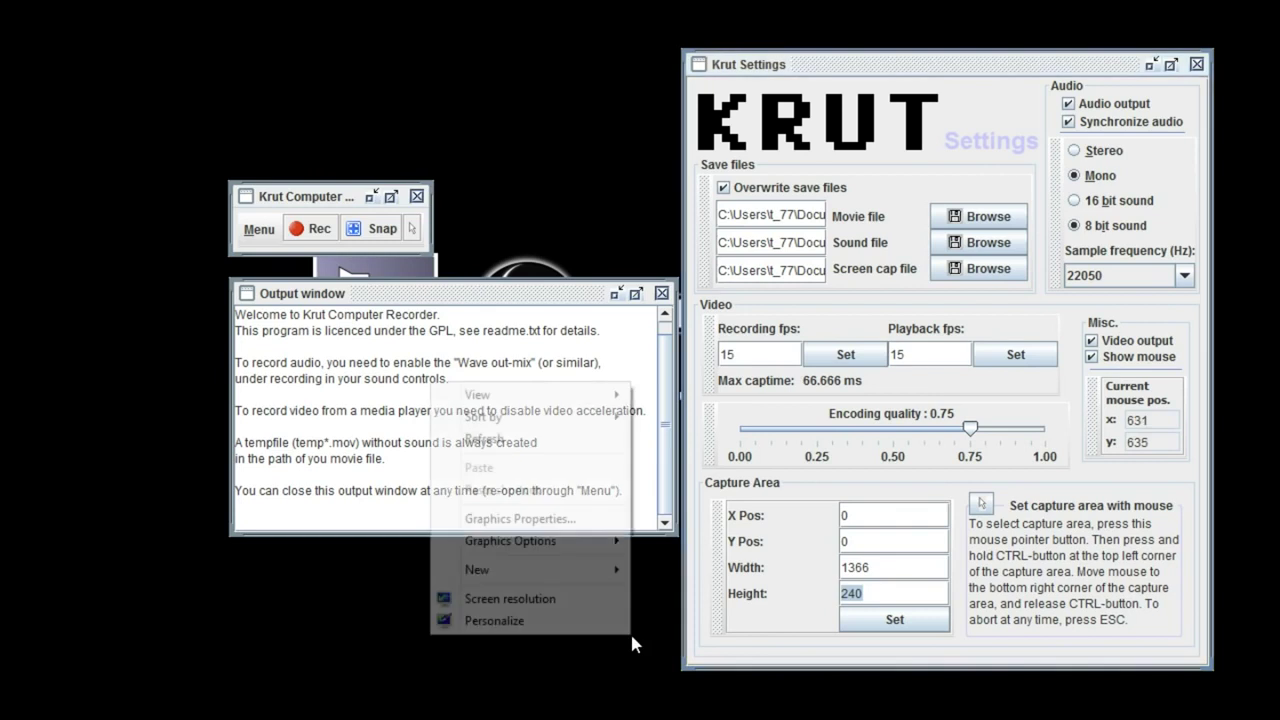
pyautogui.press('Escape')
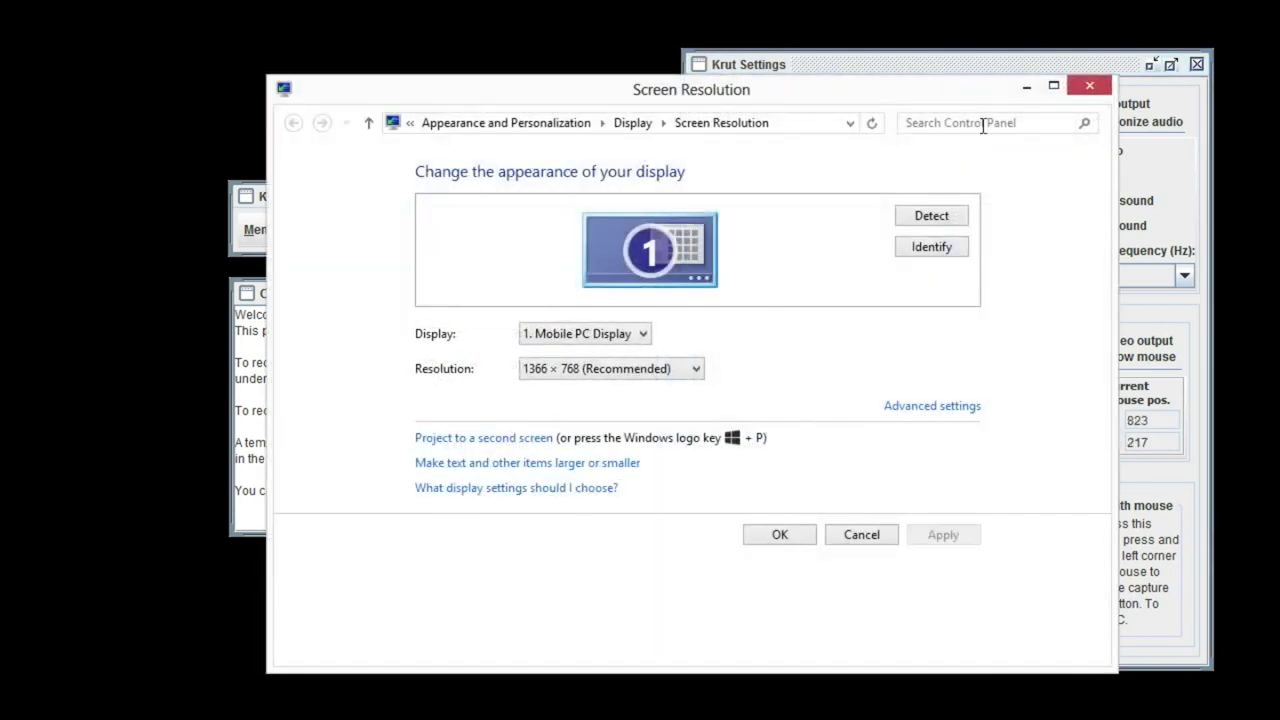
pyautogui.click(1032, 83)
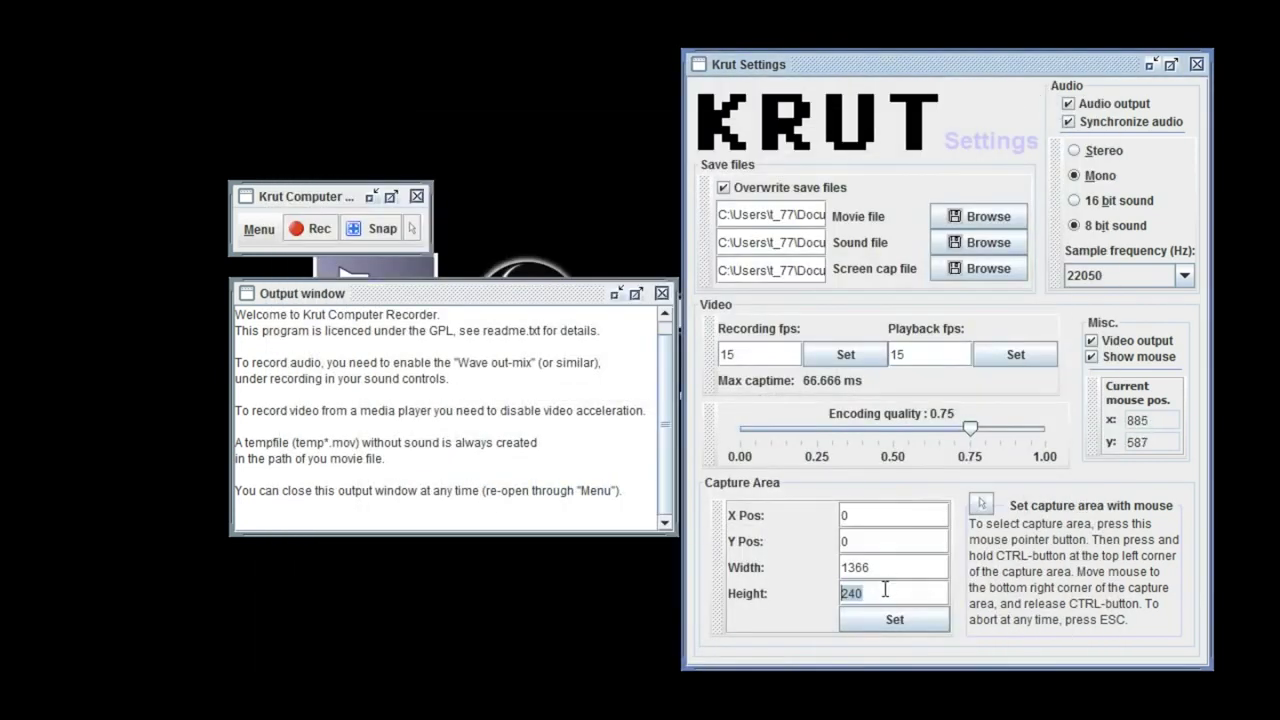
pyautogui.click(885, 590)
pyautogui.press('BackSpace')
pyautogui.press('BackSpace')
pyautogui.press('BackSpace')
pyautogui.write('68')
pyautogui.click(878, 620)
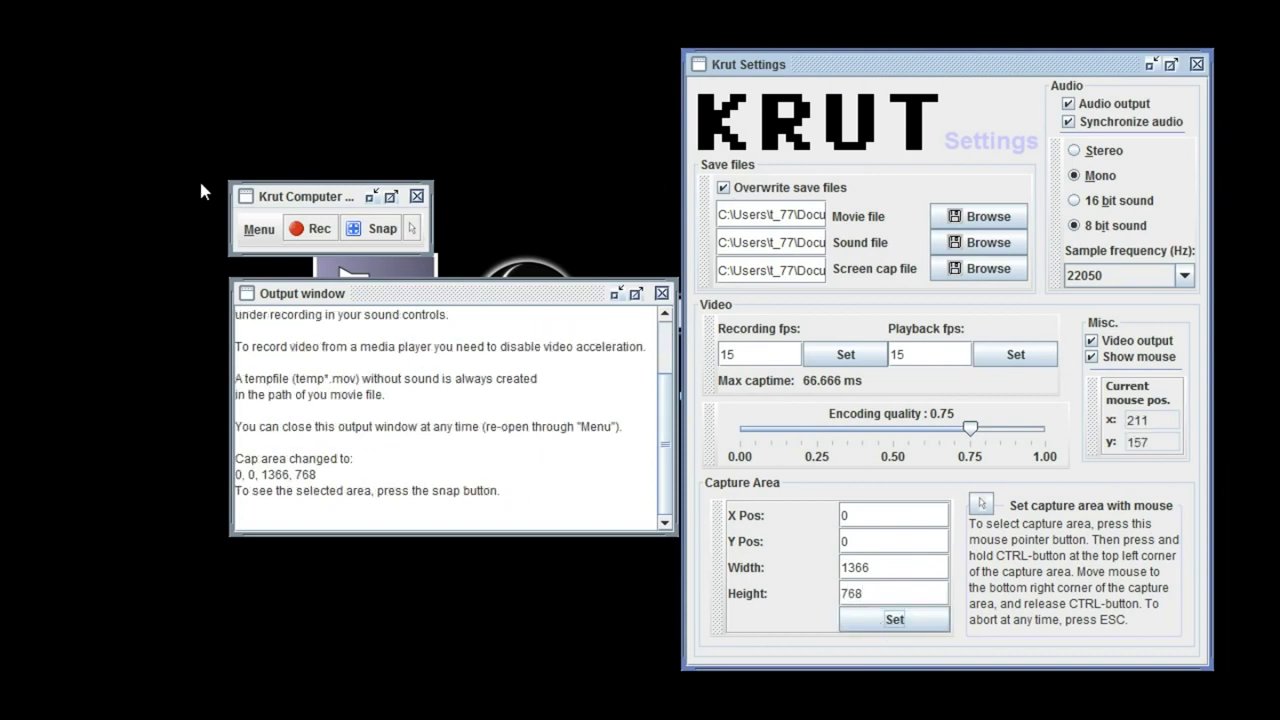
# - Record and stop a Krut capture saved as movie.mov, then close the recorder and output windows
pyautogui.click(302, 230)
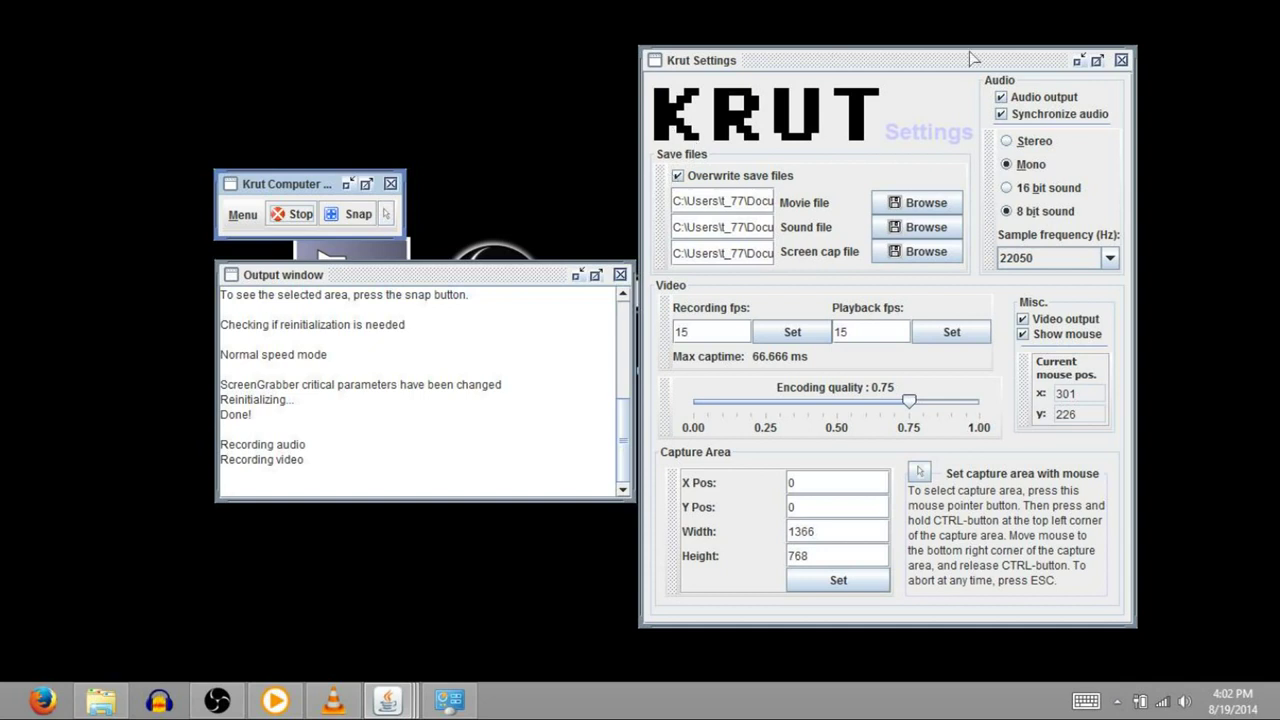
pyautogui.moveTo(1004, 62)
pyautogui.mouseDown()
pyautogui.moveTo(441, 64)
pyautogui.moveTo(1066, 38)
pyautogui.moveTo(986, 54)
pyautogui.mouseUp()
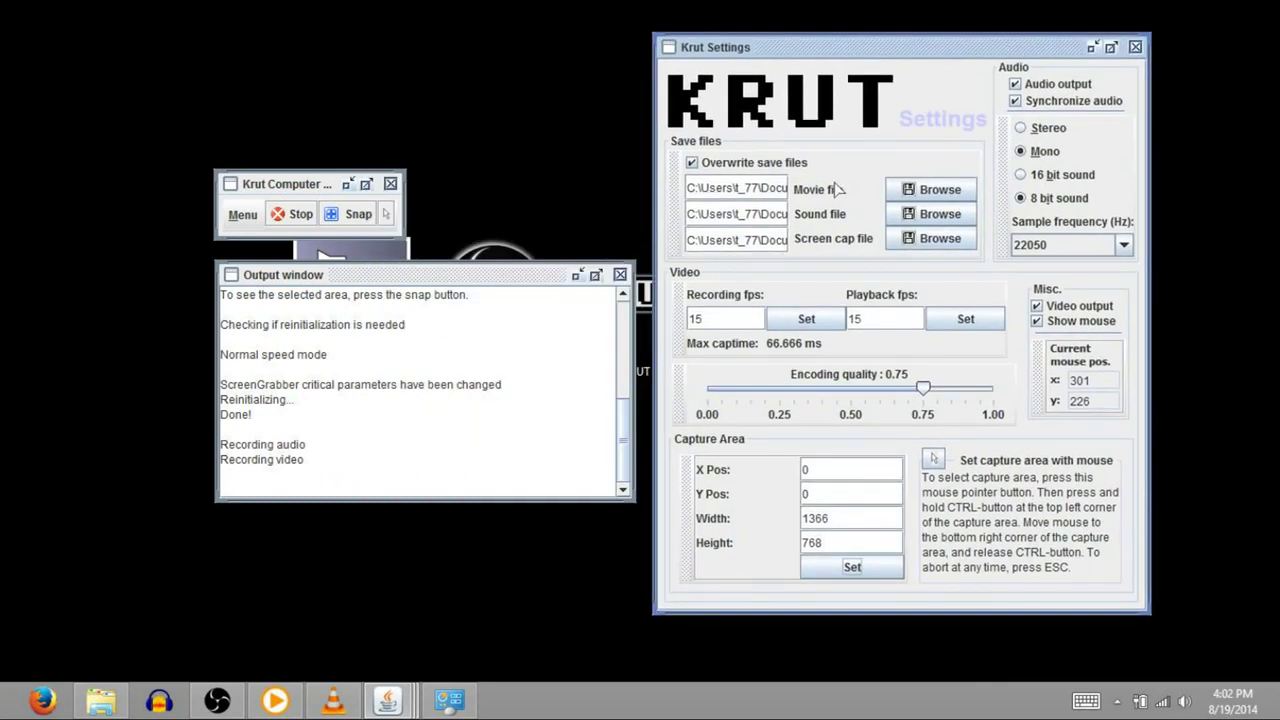
pyautogui.click(296, 216)
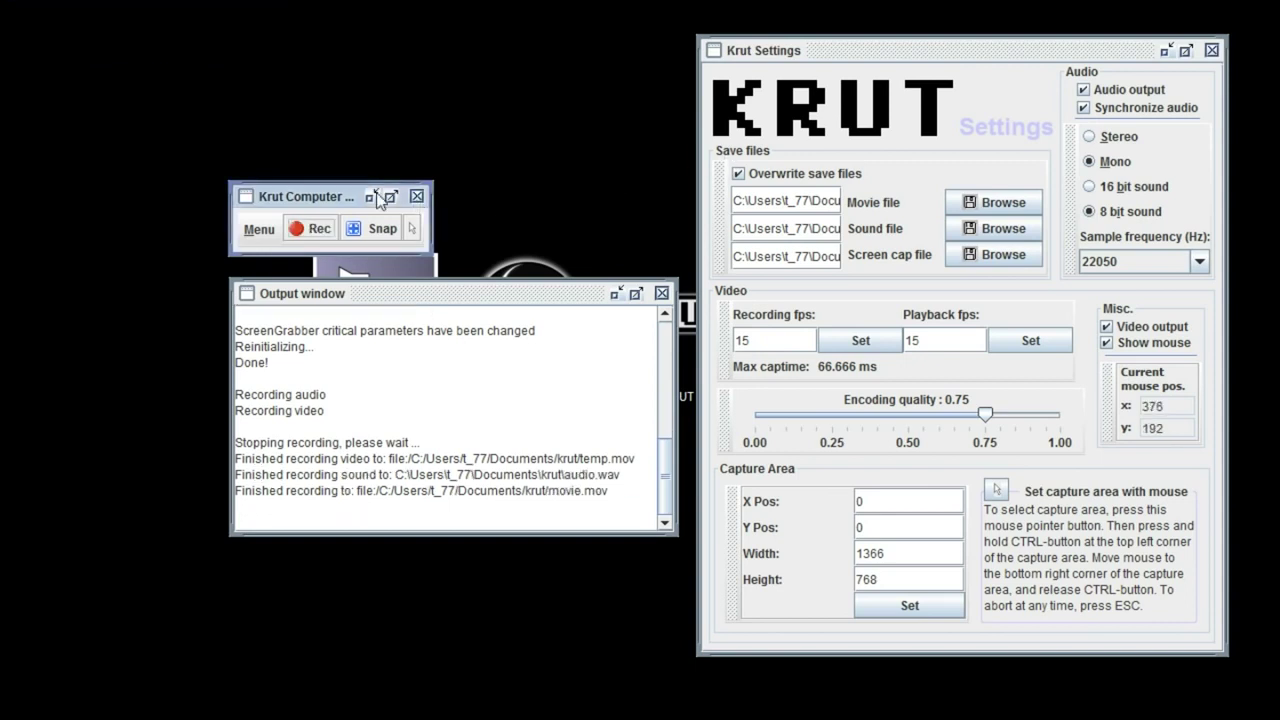
pyautogui.click(417, 196)
pyautogui.click(661, 293)
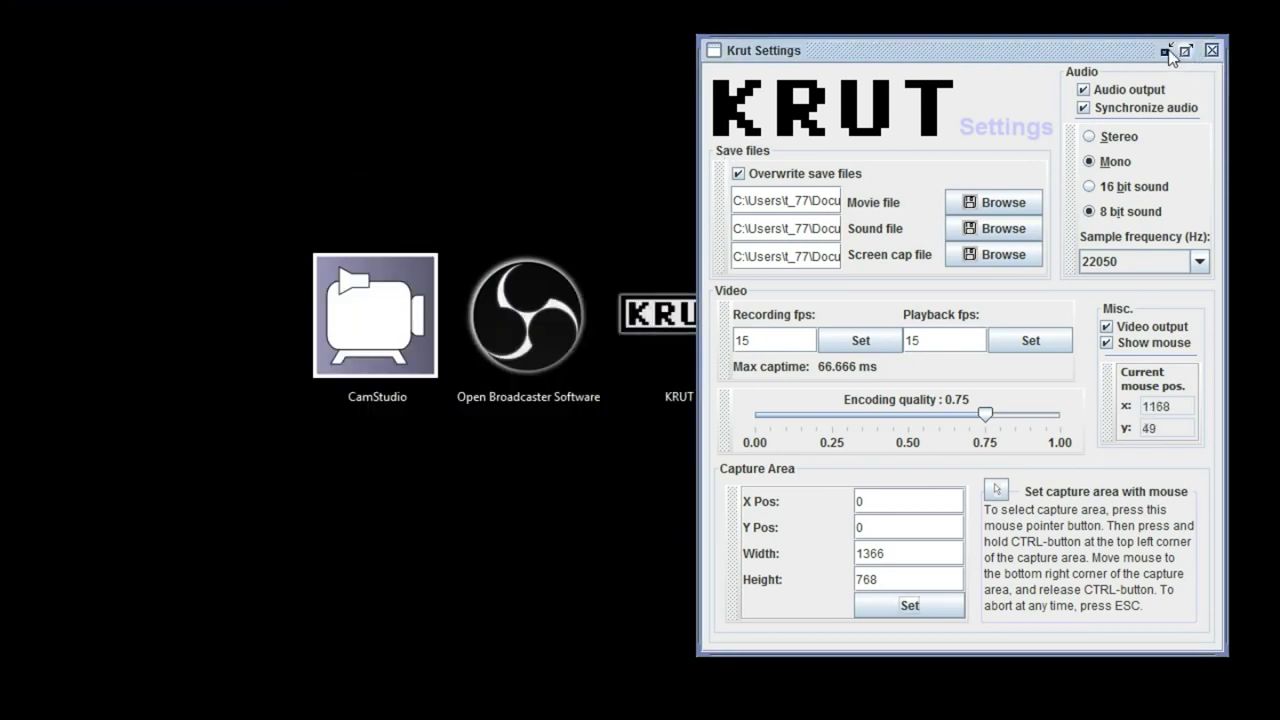
pyautogui.click(1166, 50)
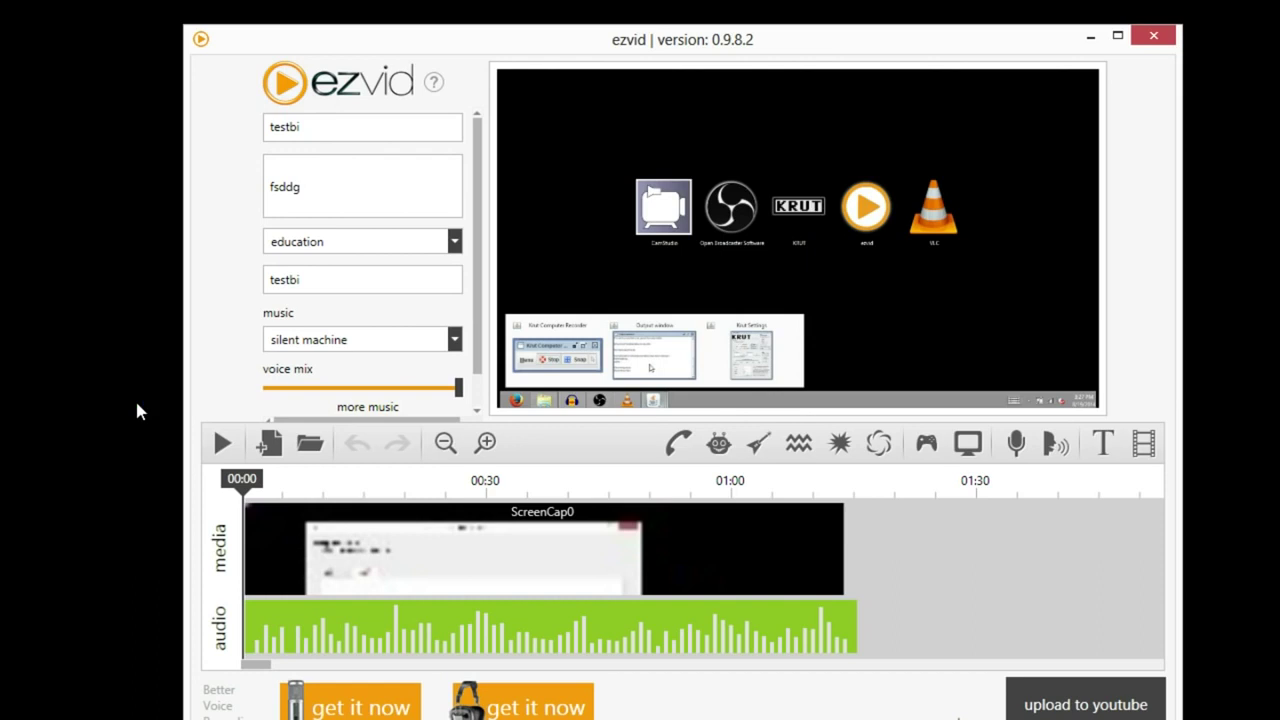
pyautogui.click(268, 447)
pyautogui.click(1138, 80)
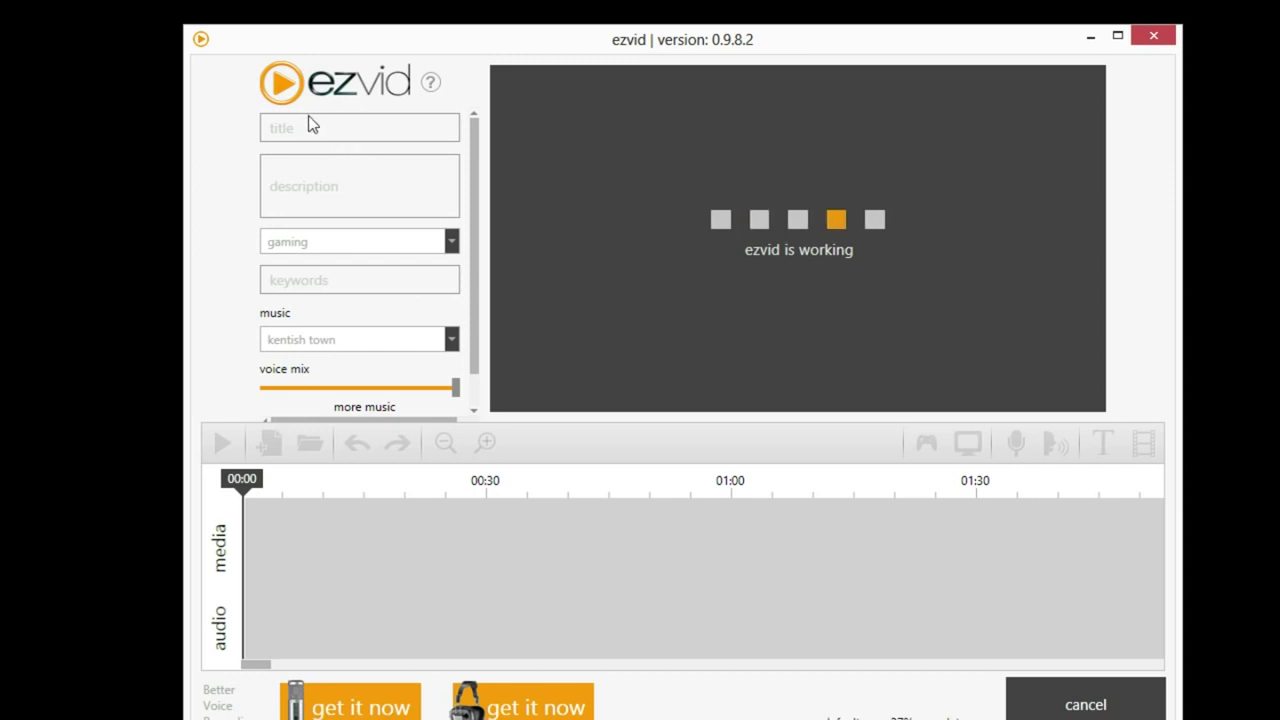
pyautogui.click(295, 129)
pyautogui.write('new')
pyautogui.click(305, 186)
pyautogui.write('new')
pyautogui.click(337, 243)
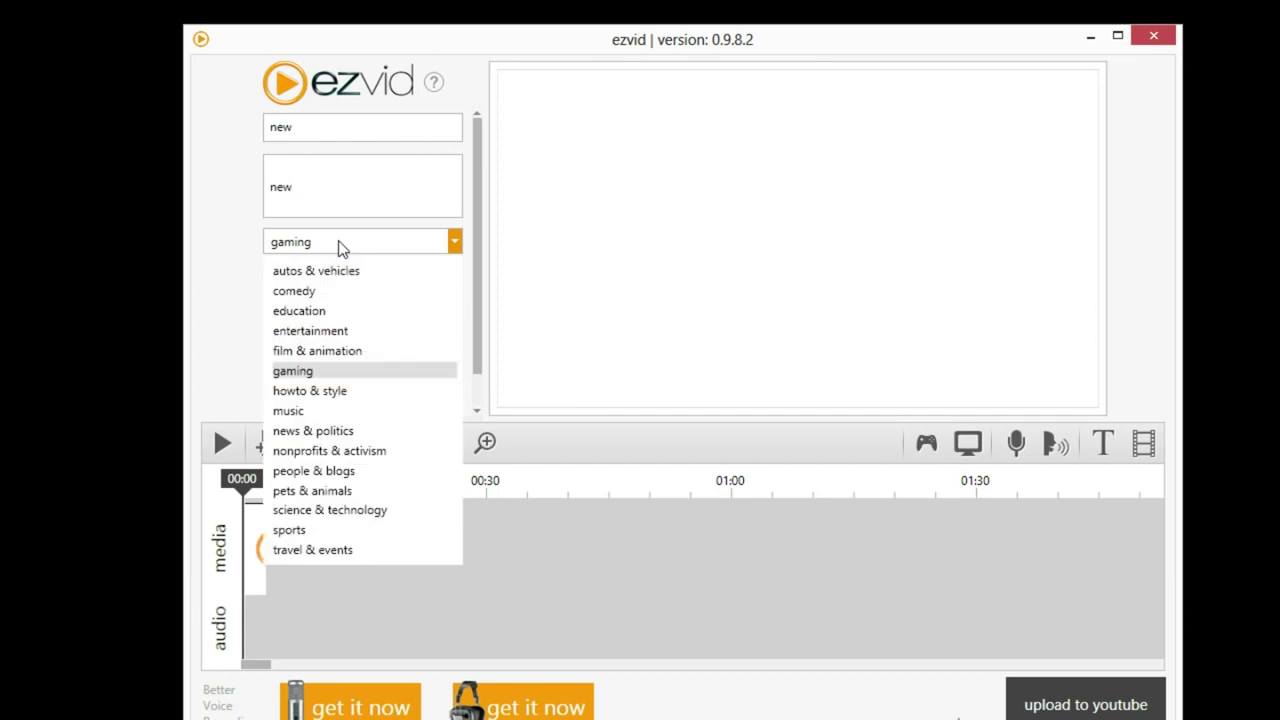
pyautogui.click(301, 312)
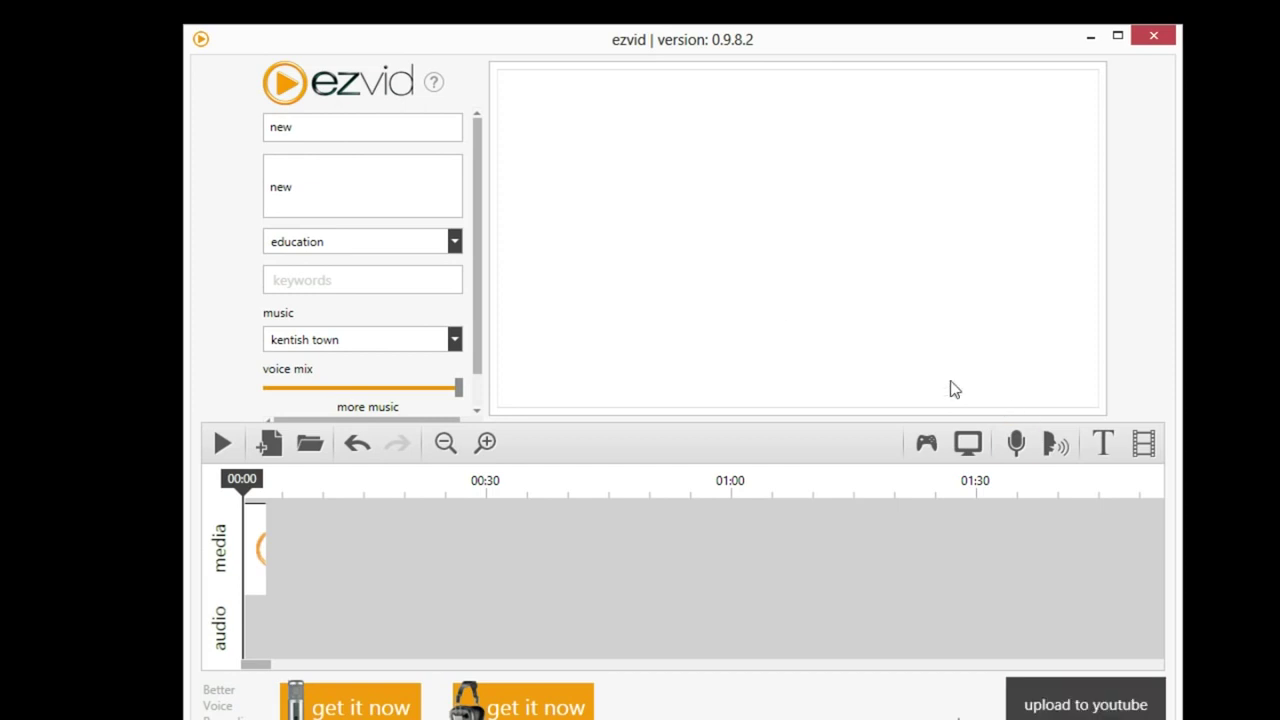
# - Start an ezvid screen capture and turn on drawing over the screen
pyautogui.click(968, 443)
pyautogui.click(784, 536)
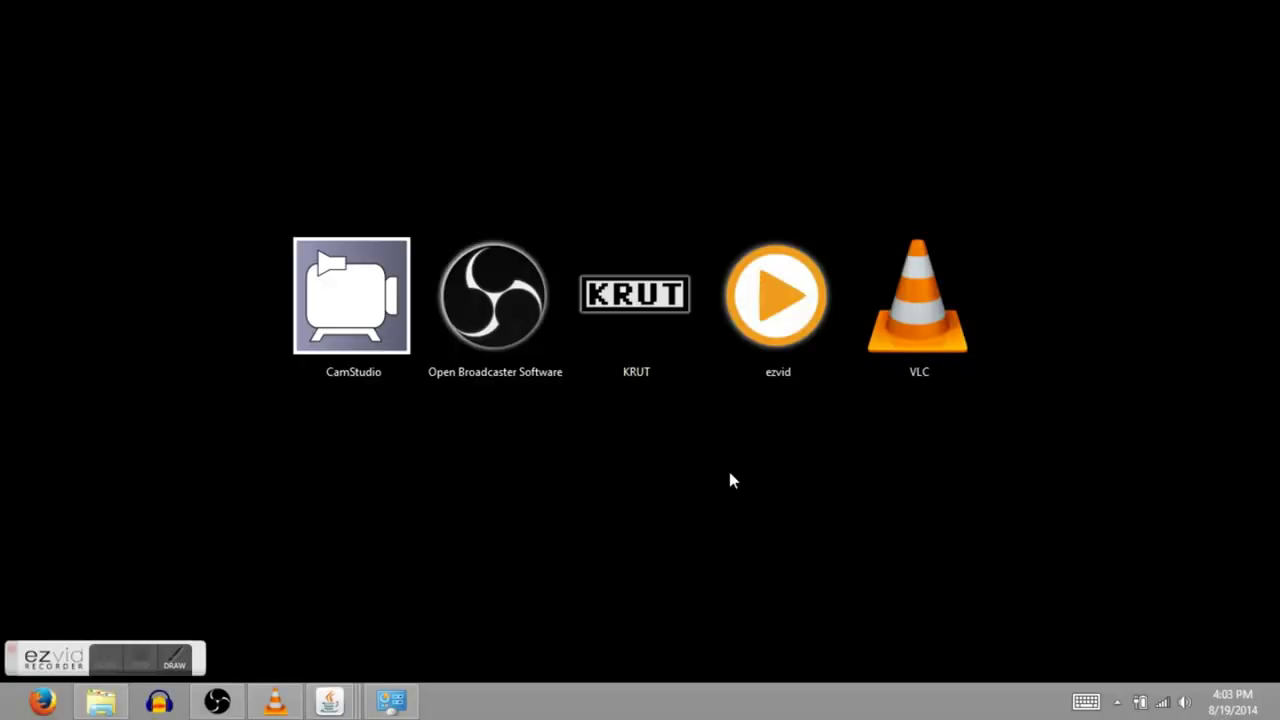
pyautogui.click(173, 660)
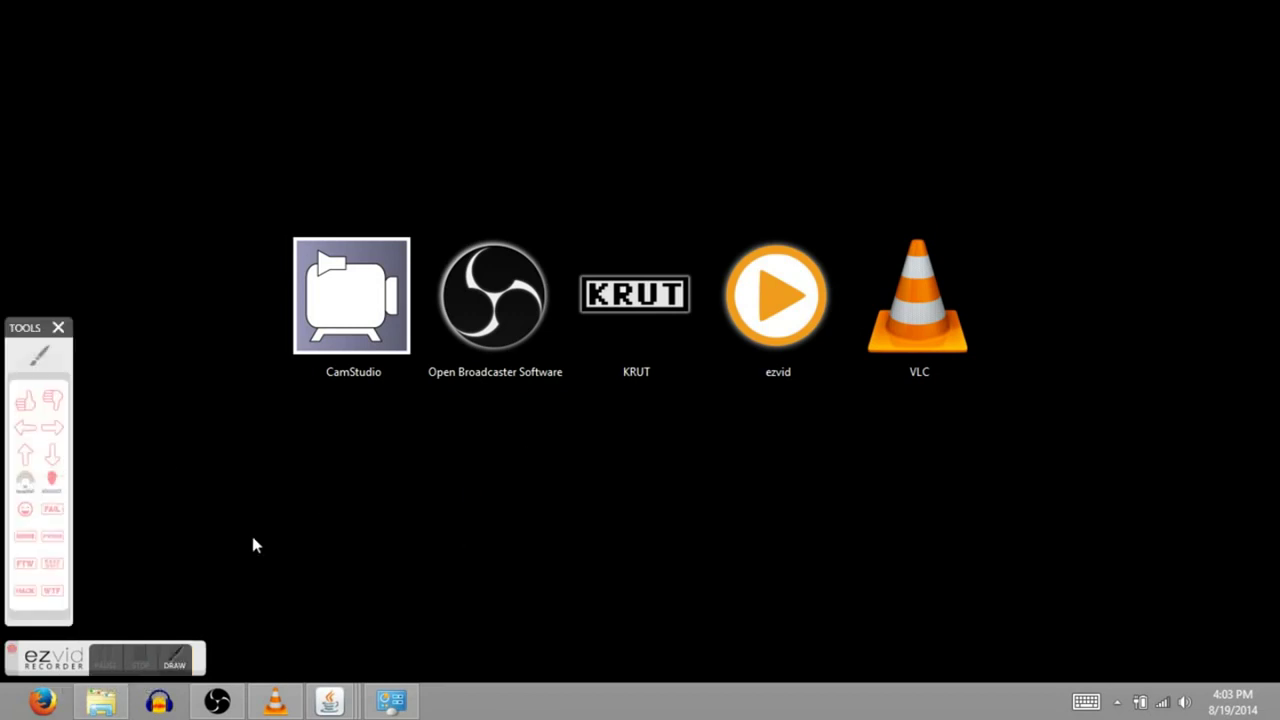
# - Stamp red thumbs-up marks below KRUT and left of CamStudio, circle CamStudio, then exit drawing
pyautogui.click(27, 404)
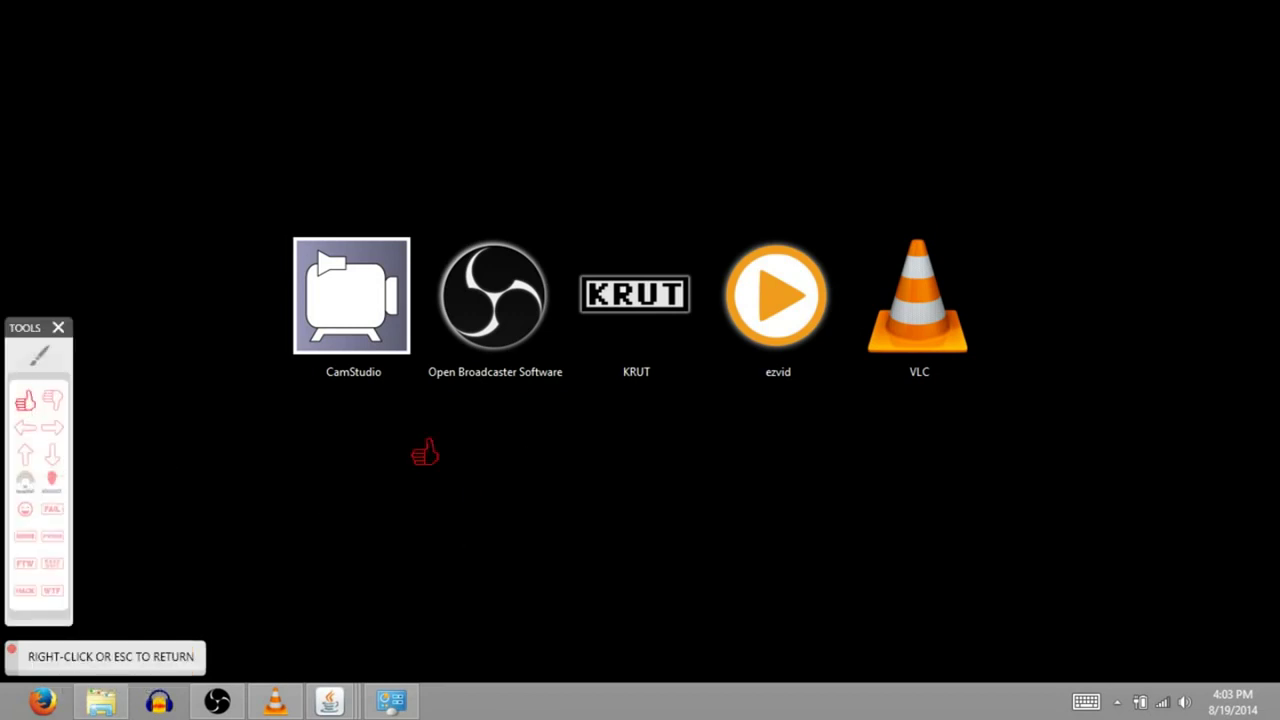
pyautogui.click(522, 390)
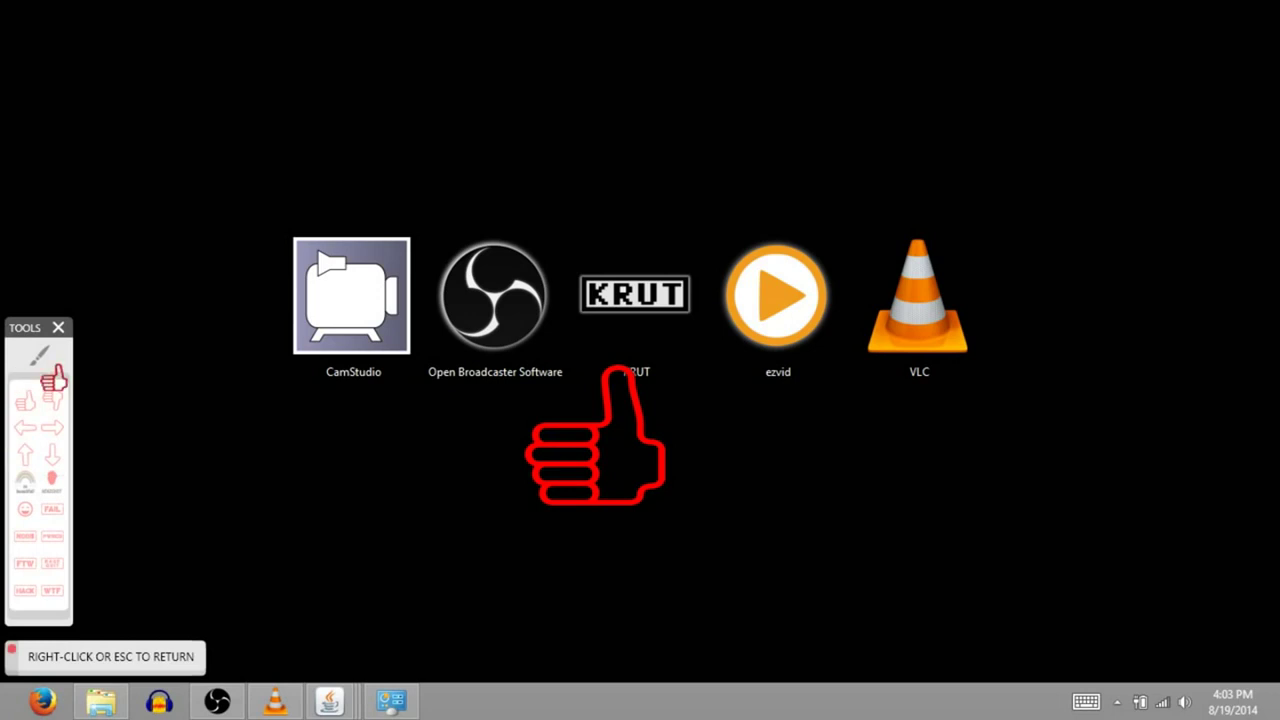
pyautogui.click(88, 234)
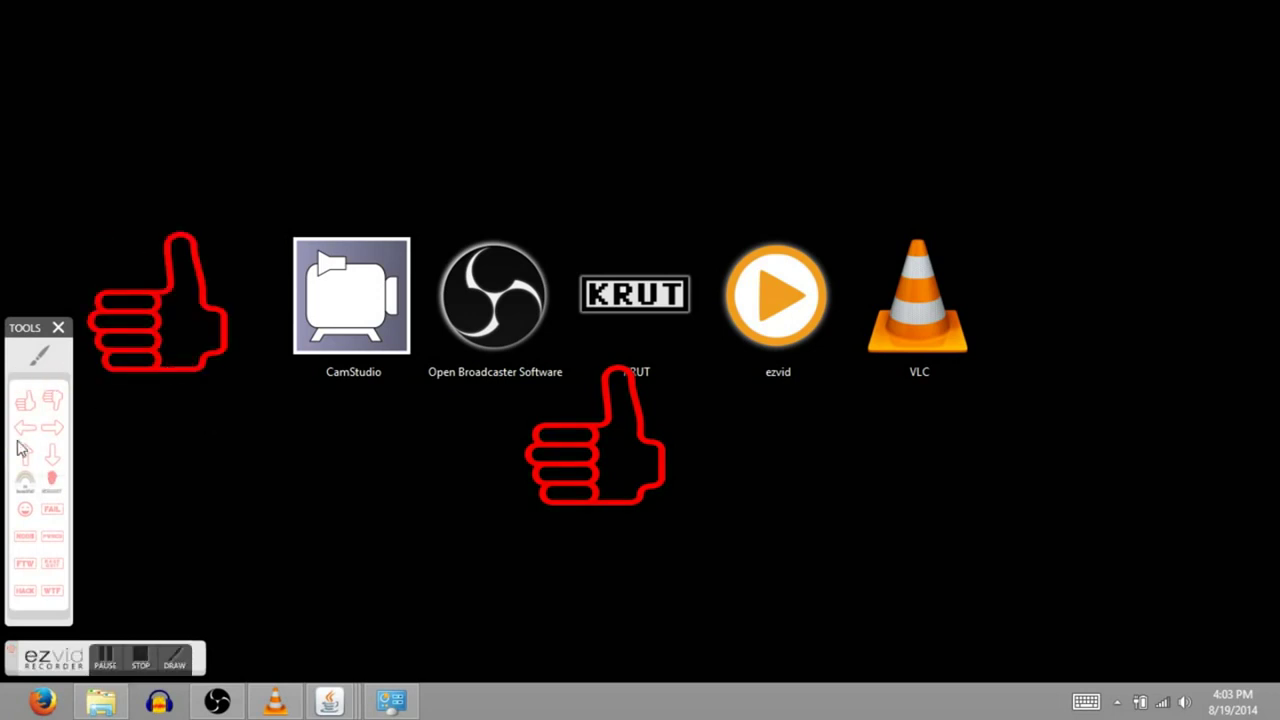
pyautogui.click(40, 355)
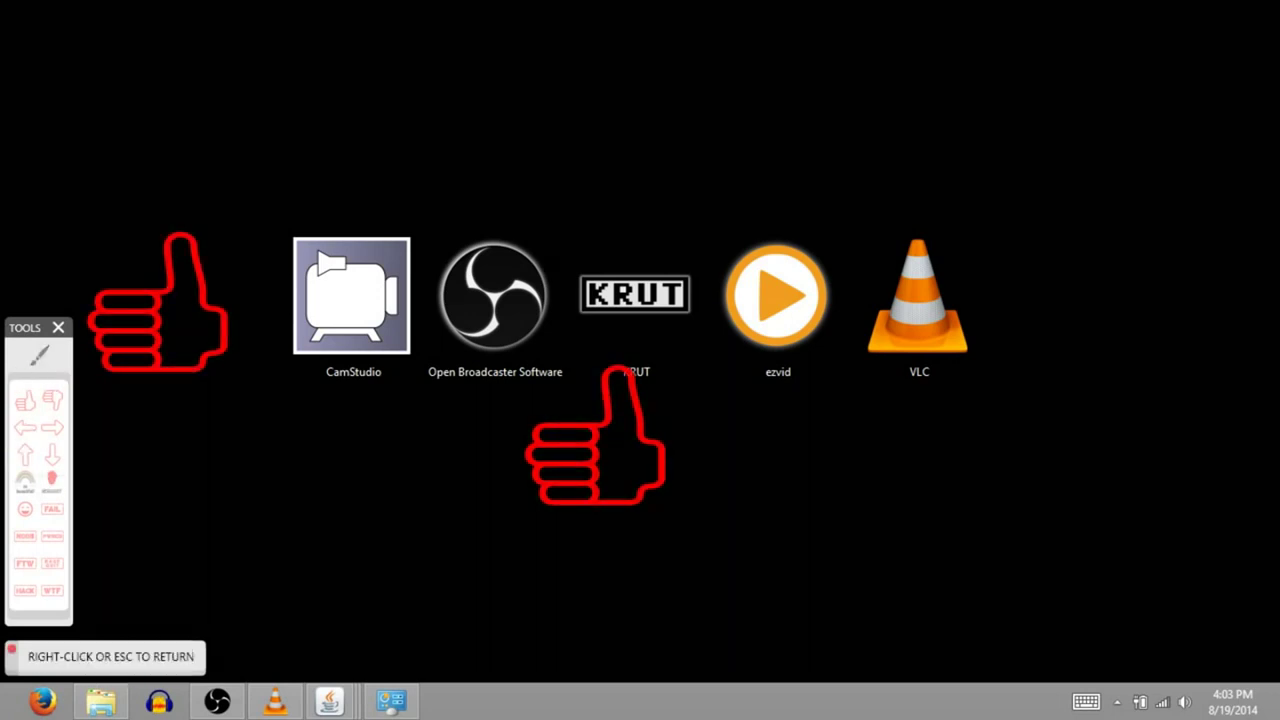
pyautogui.moveTo(216, 430)
pyautogui.mouseDown()
pyautogui.moveTo(440, 448)
pyautogui.moveTo(468, 234)
pyautogui.moveTo(230, 266)
pyautogui.moveTo(272, 385)
pyautogui.mouseUp()
pyautogui.rightClick(320, 288)
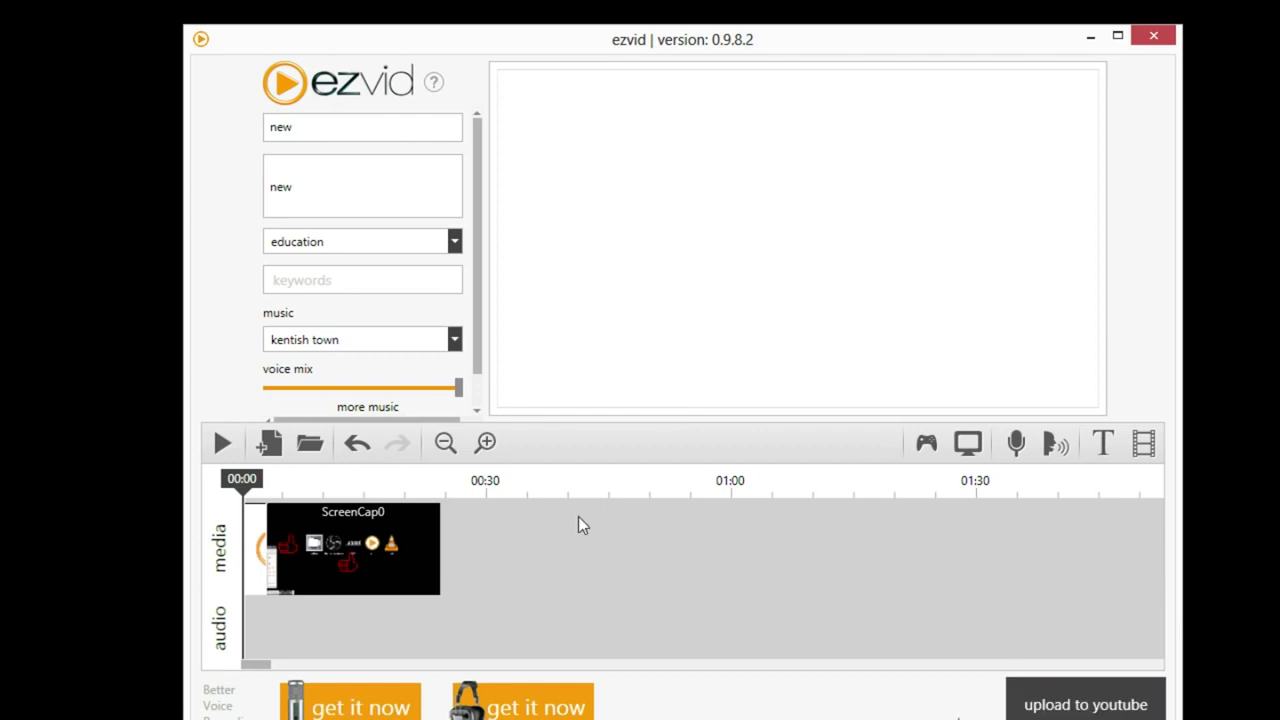
# - Minimize ezvid and play a live VLC Desktop capture at 15 f/s
pyautogui.click(1091, 39)
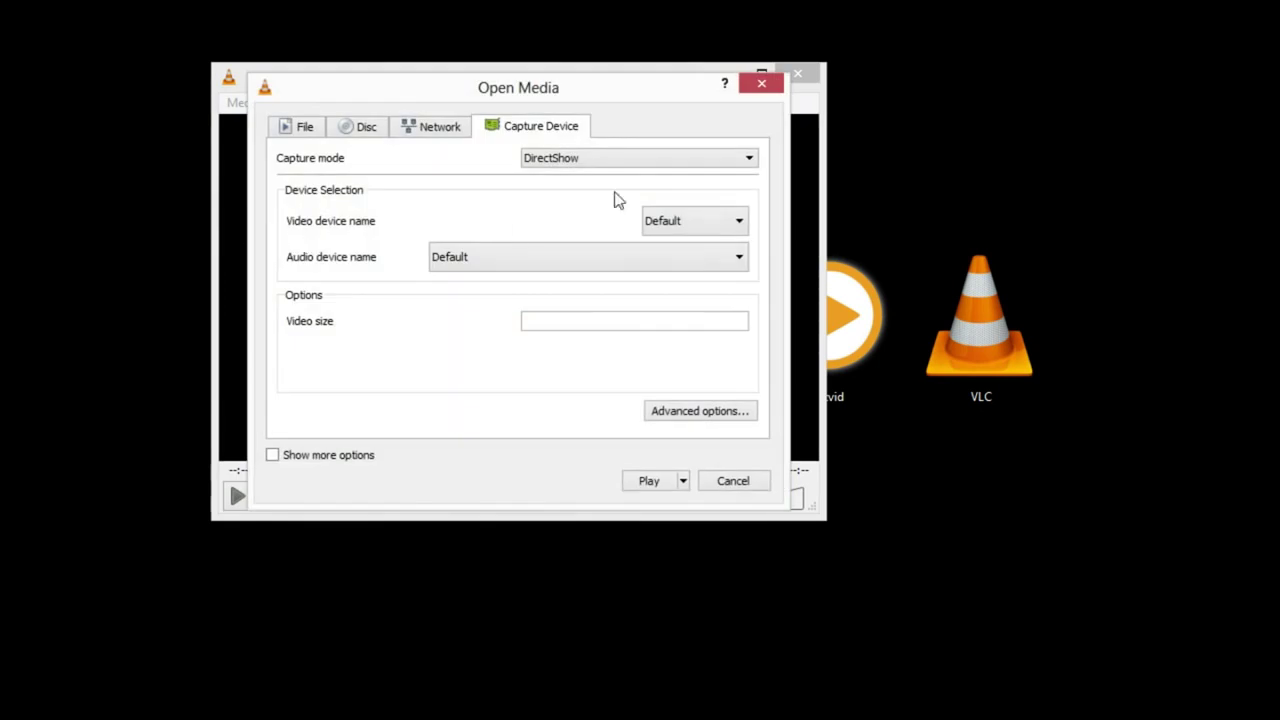
pyautogui.click(541, 163)
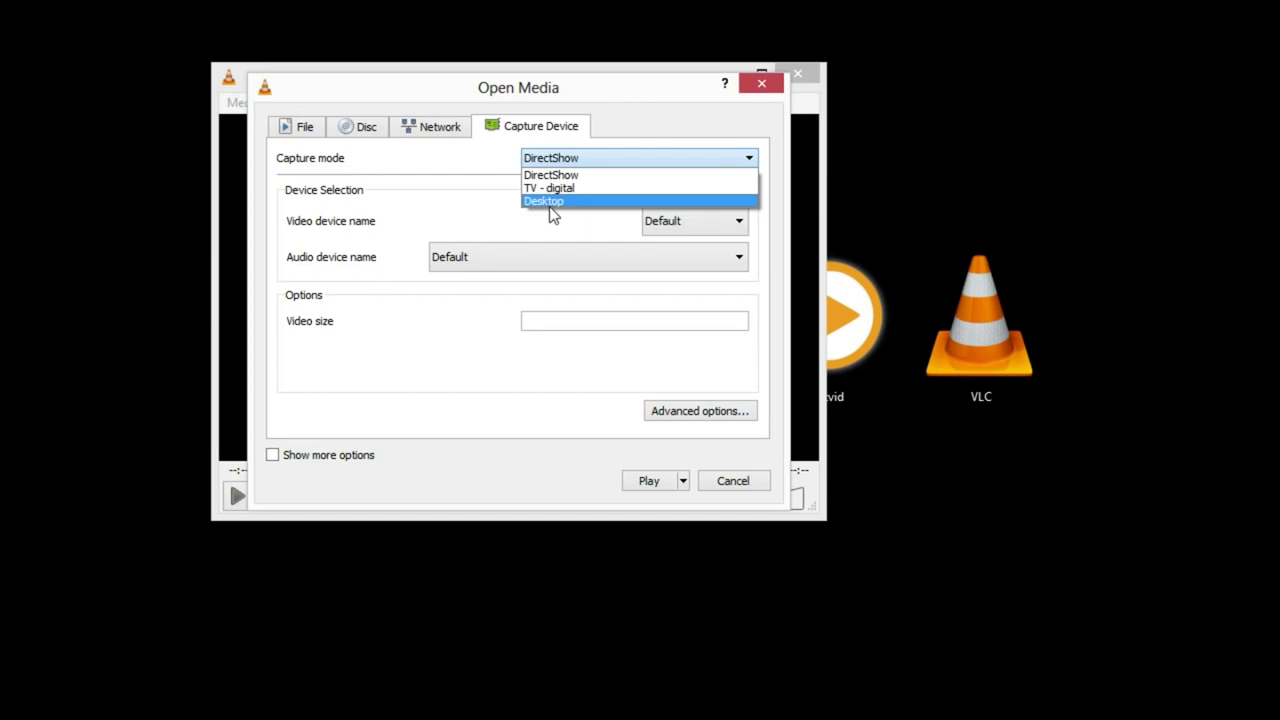
pyautogui.click(544, 202)
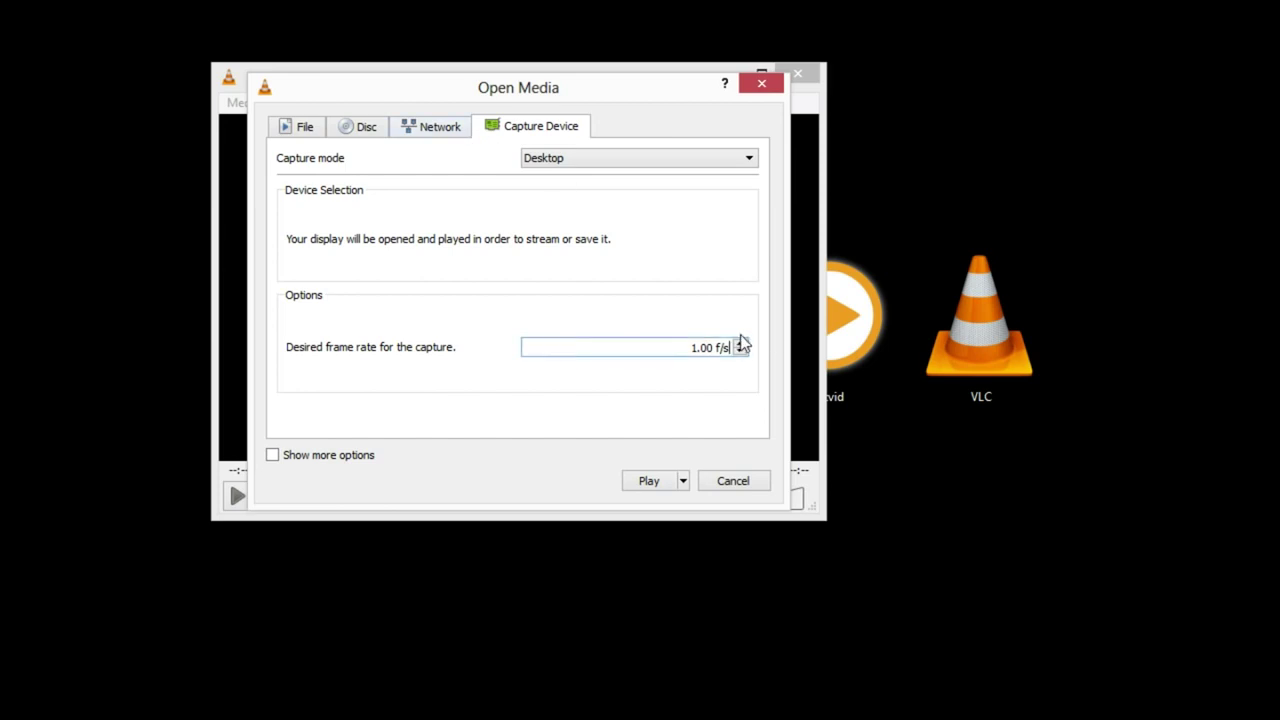
pyautogui.doubleClick(740, 344)
pyautogui.click(740, 344)
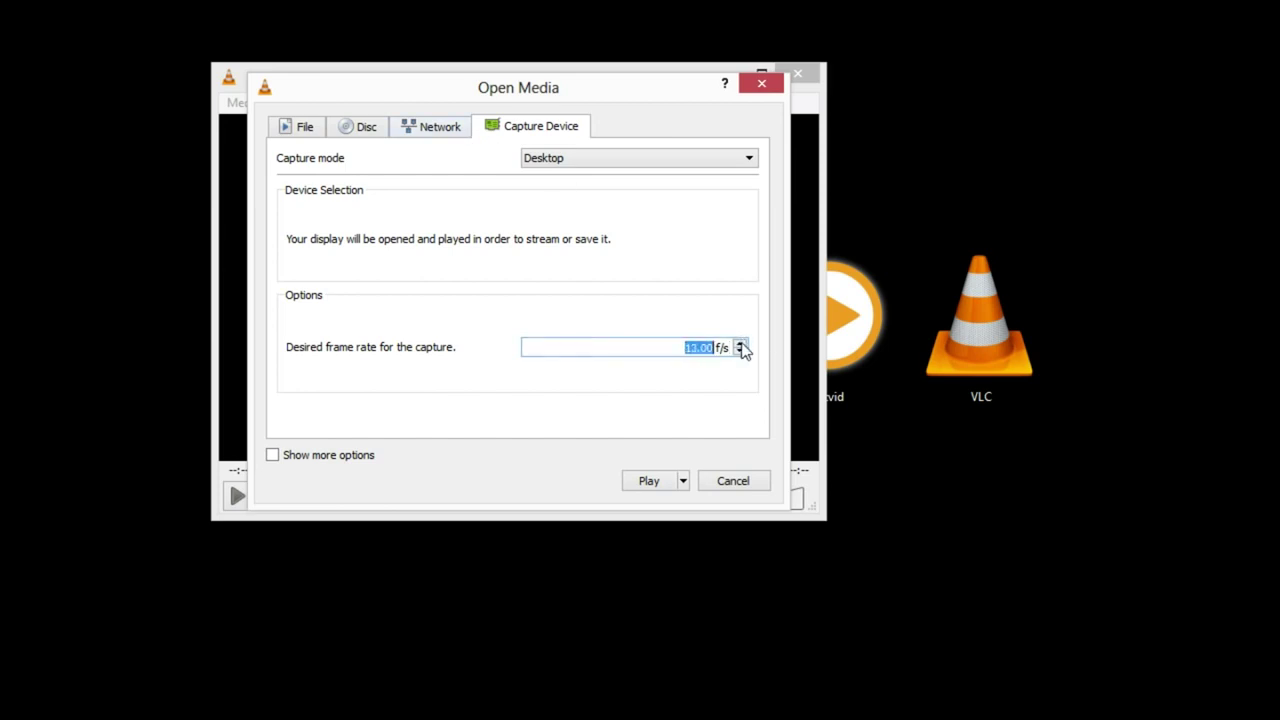
pyautogui.doubleClick(741, 344)
pyautogui.click(648, 481)
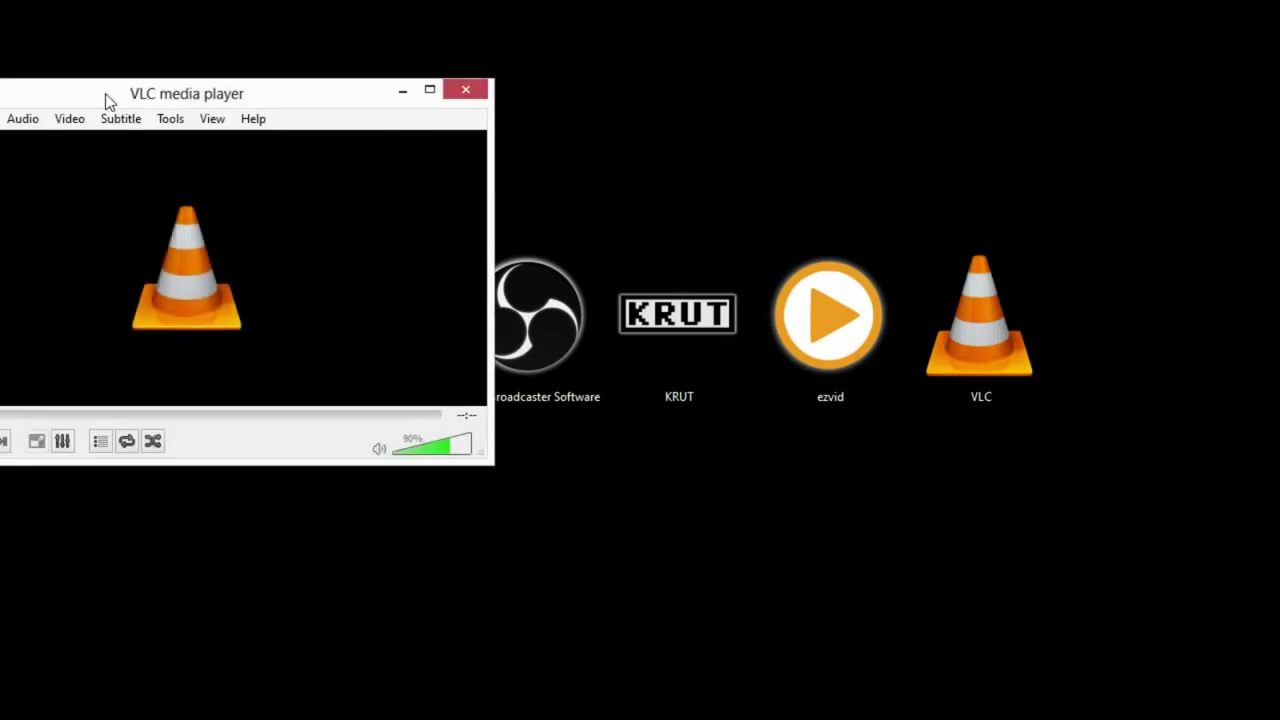
# - Set VLC's capture device to Desktop mode at 13 f/s
pyautogui.click(284, 111)
pyautogui.click(326, 250)
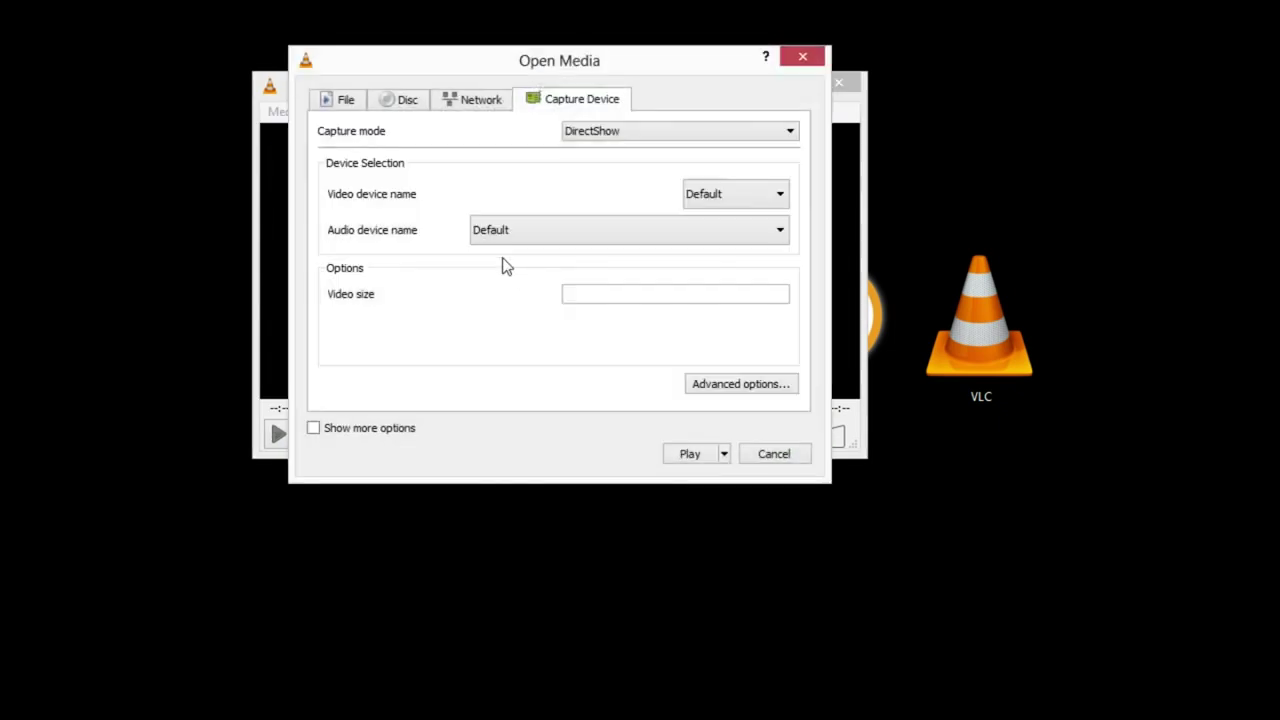
pyautogui.click(690, 131)
pyautogui.click(586, 178)
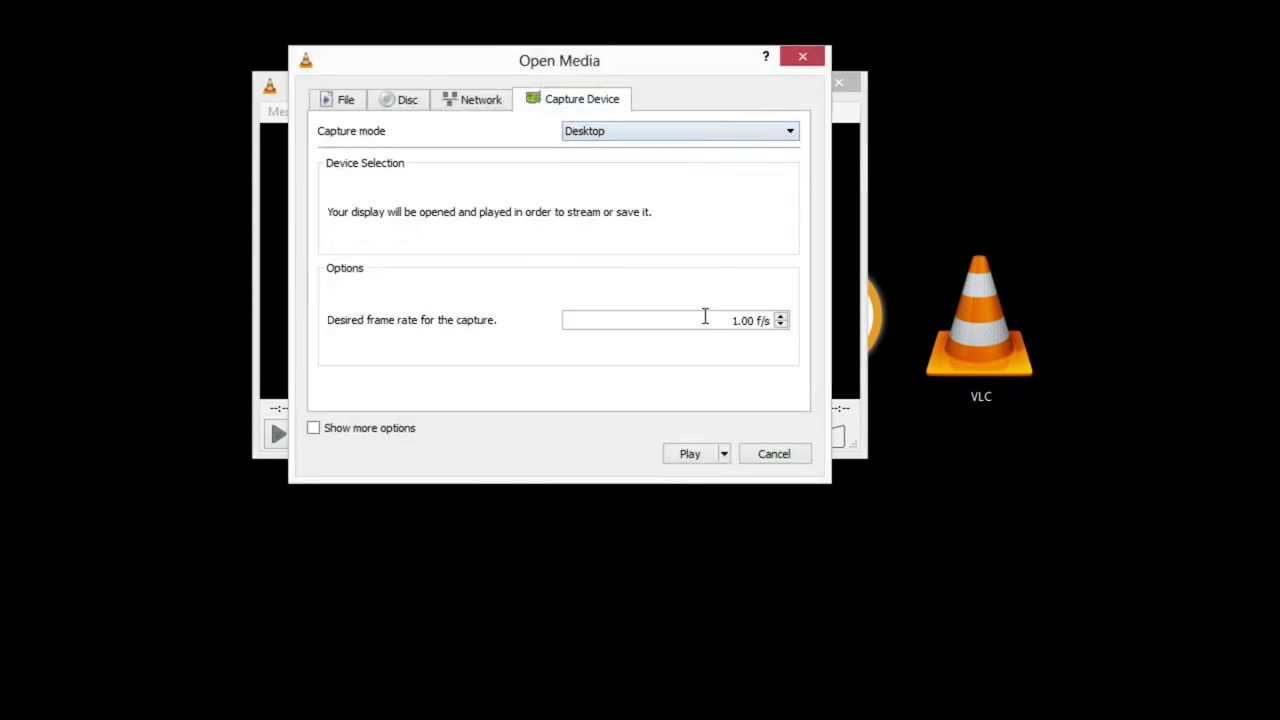
pyautogui.click(781, 316)
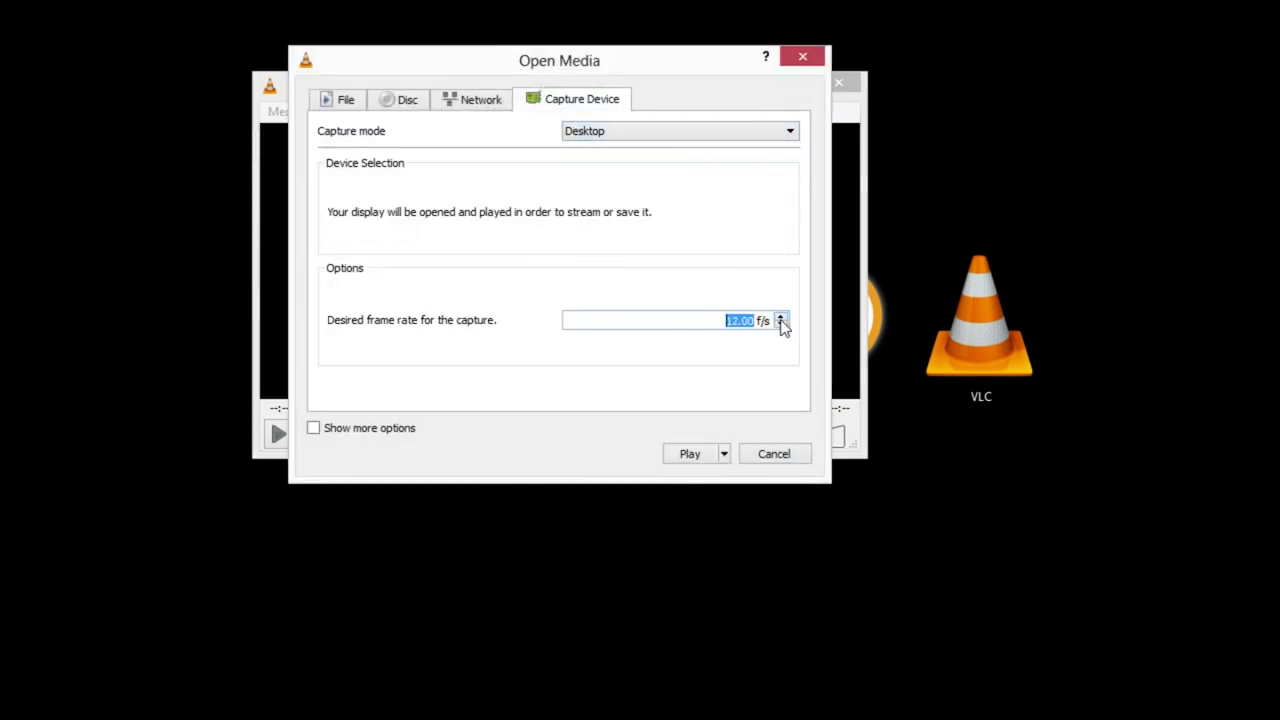
# - Choose Stream instead of Play and add a file destination named fff
pyautogui.click(724, 455)
pyautogui.click(718, 520)
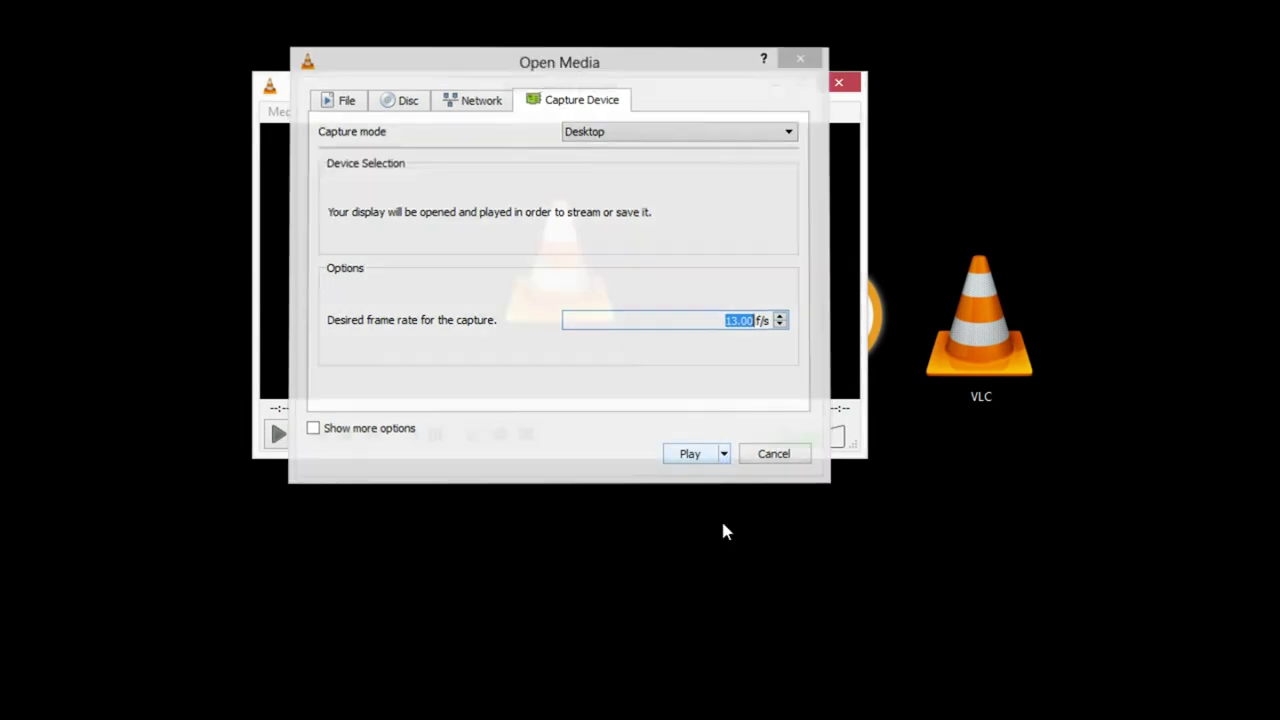
pyautogui.click(806, 479)
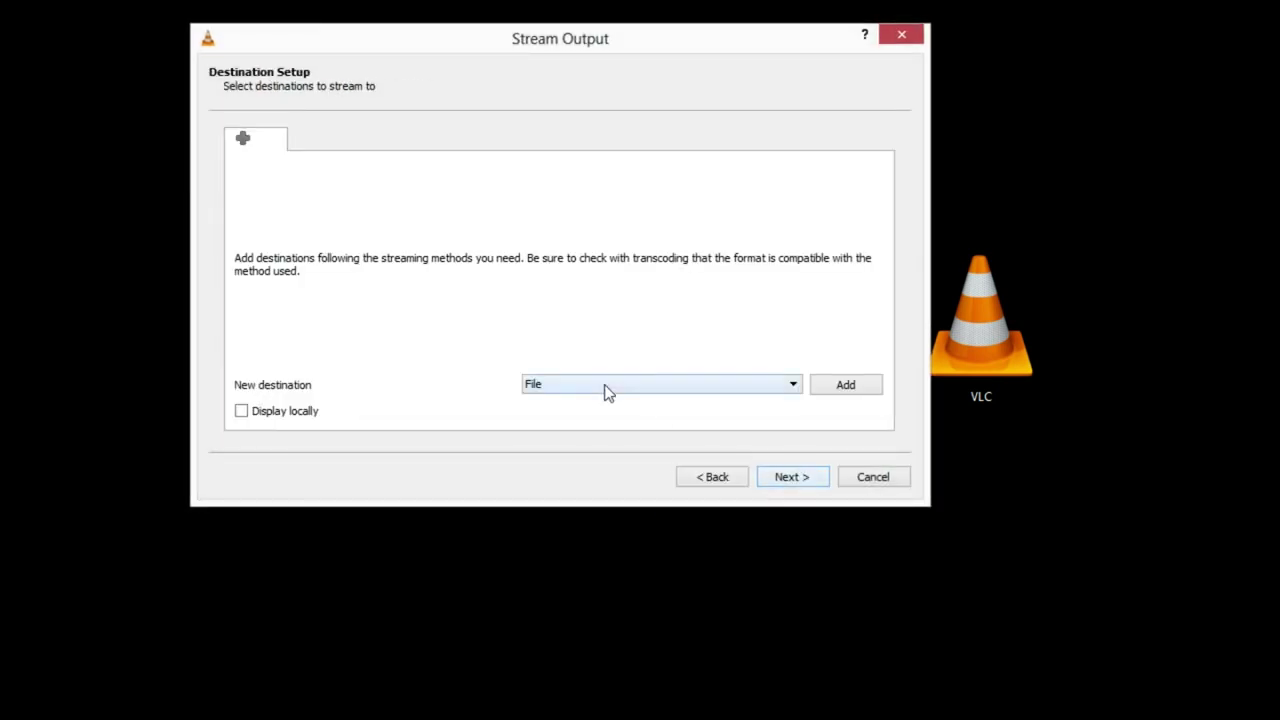
pyautogui.click(848, 388)
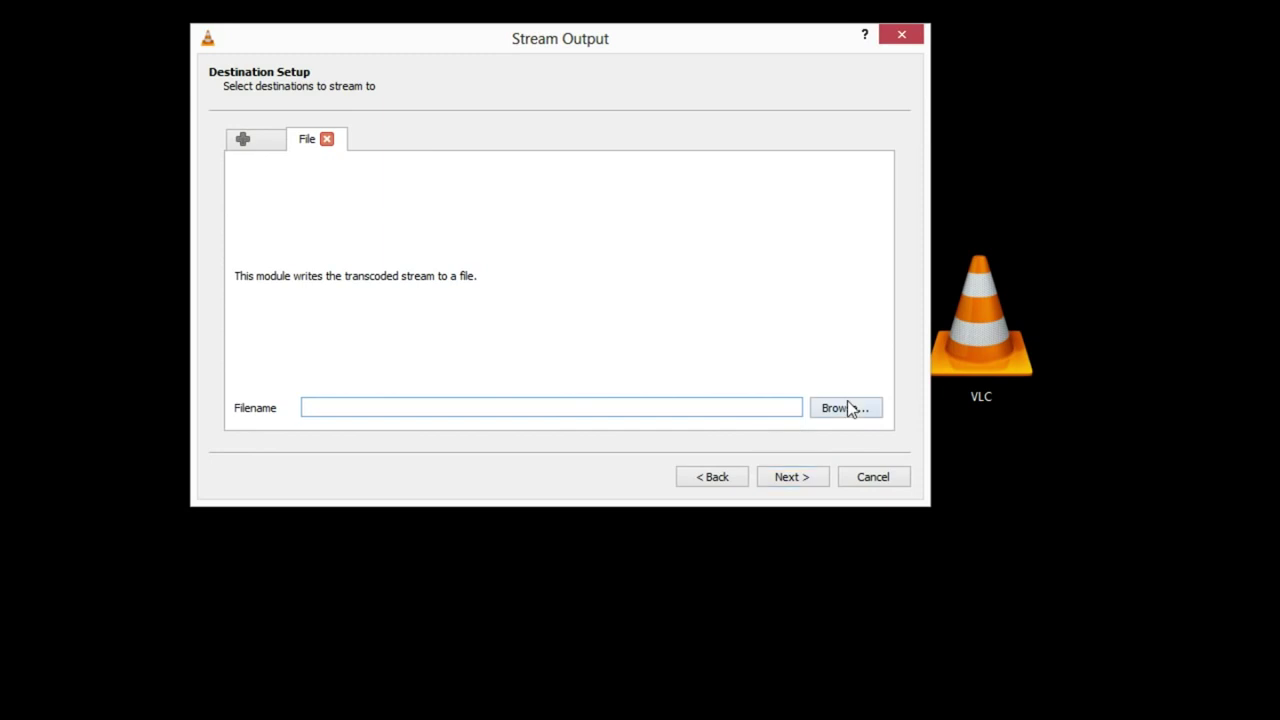
pyautogui.click(846, 410)
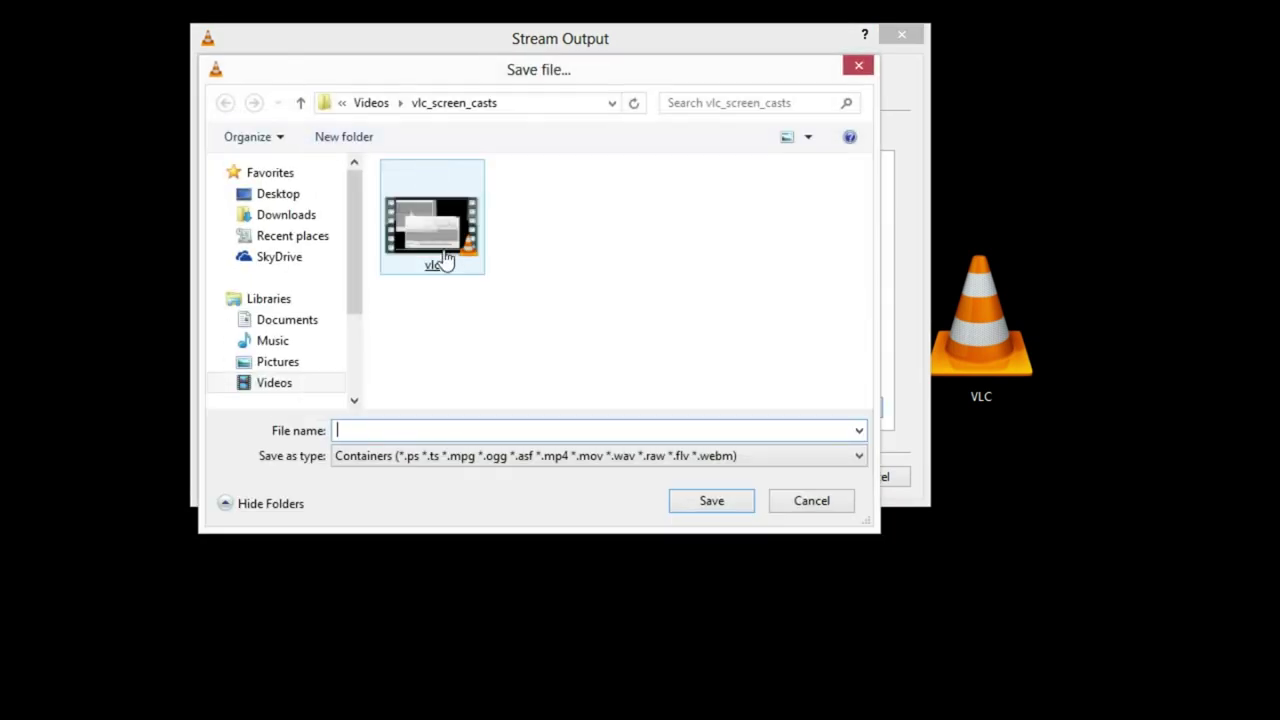
pyautogui.write('fff')
pyautogui.click(712, 501)
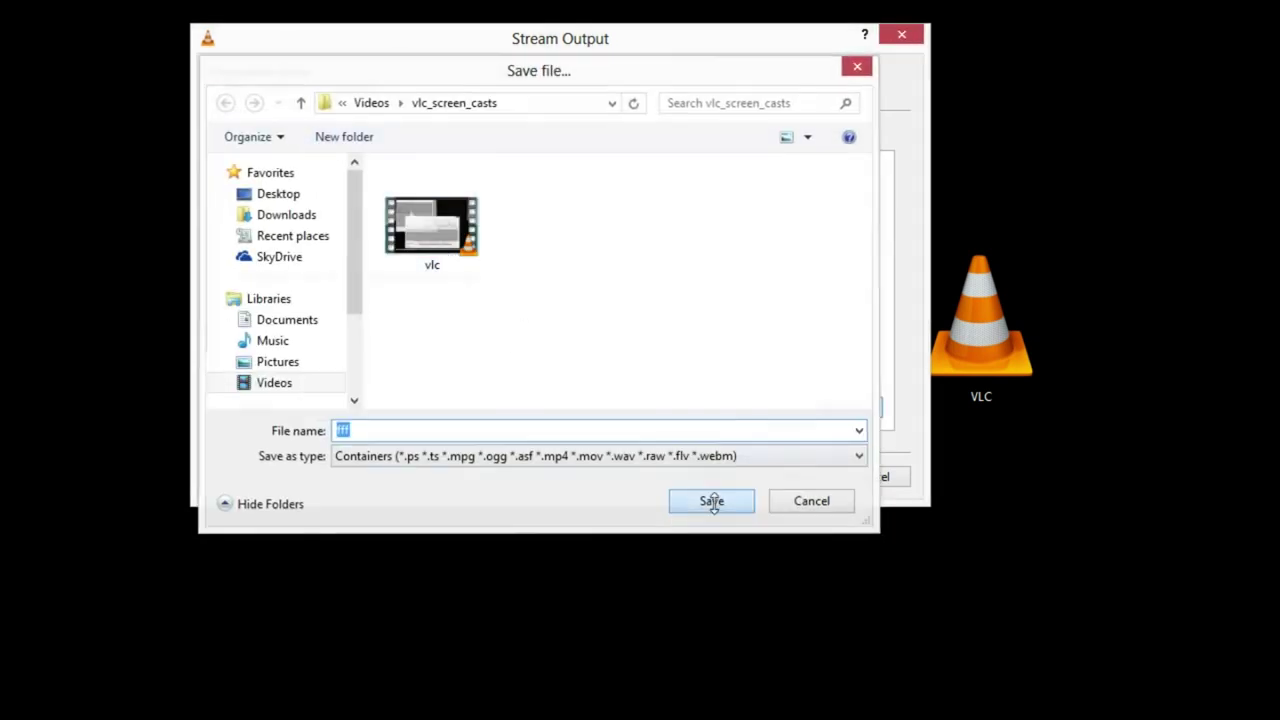
# - Keep the H.264 + MP3 (MP4) transcoding profile and continue to the final stream options
pyautogui.click(791, 477)
pyautogui.click(607, 181)
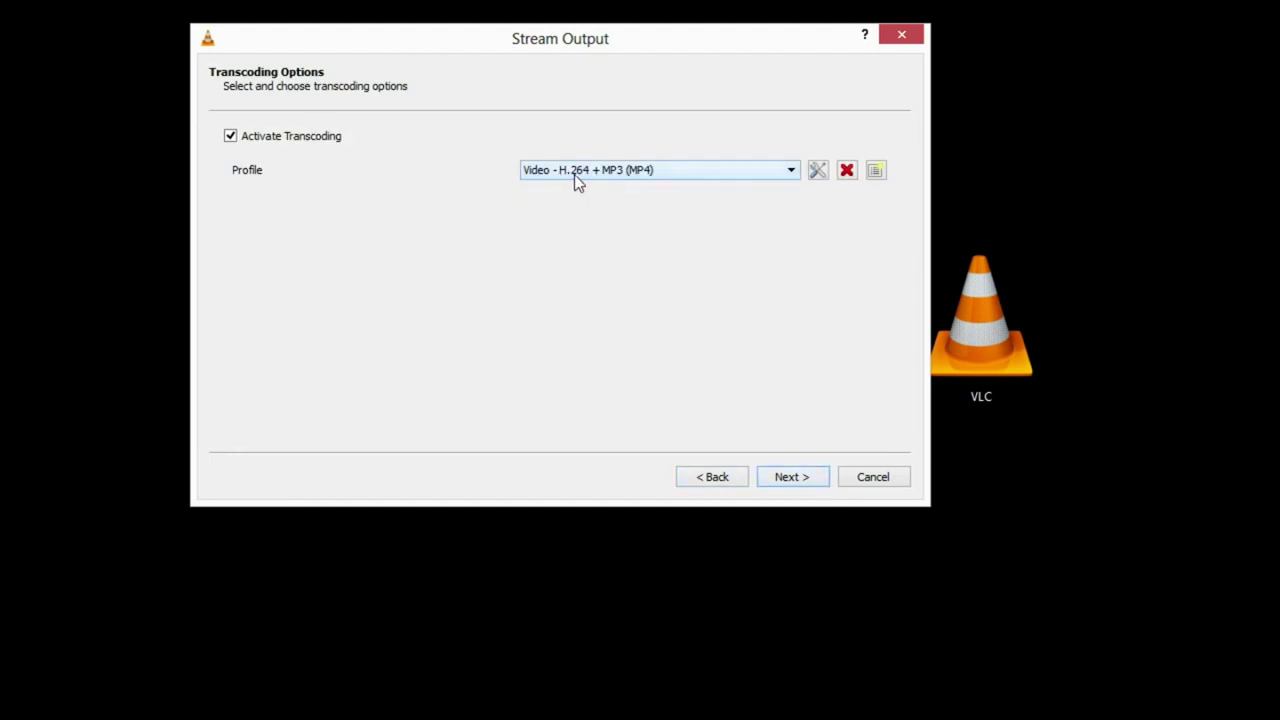
pyautogui.click(793, 478)
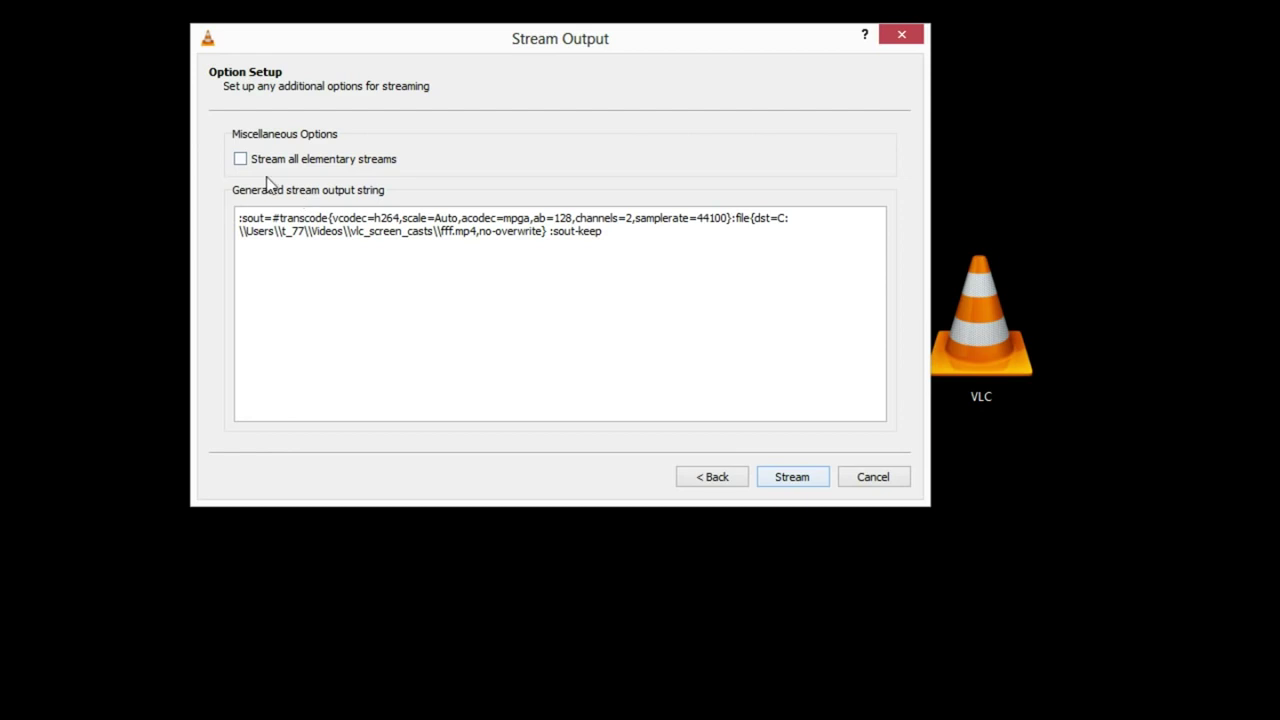
# - Start streaming the desktop capture to fff.mp4
pyautogui.click(790, 477)
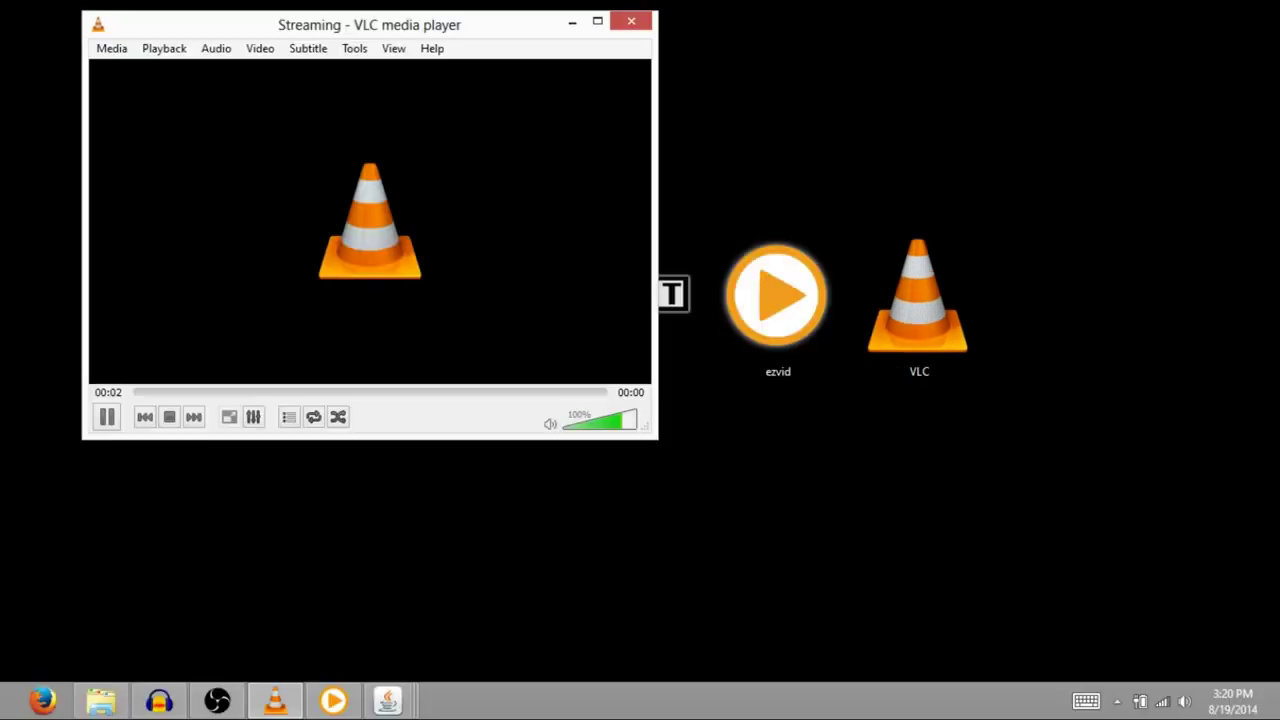